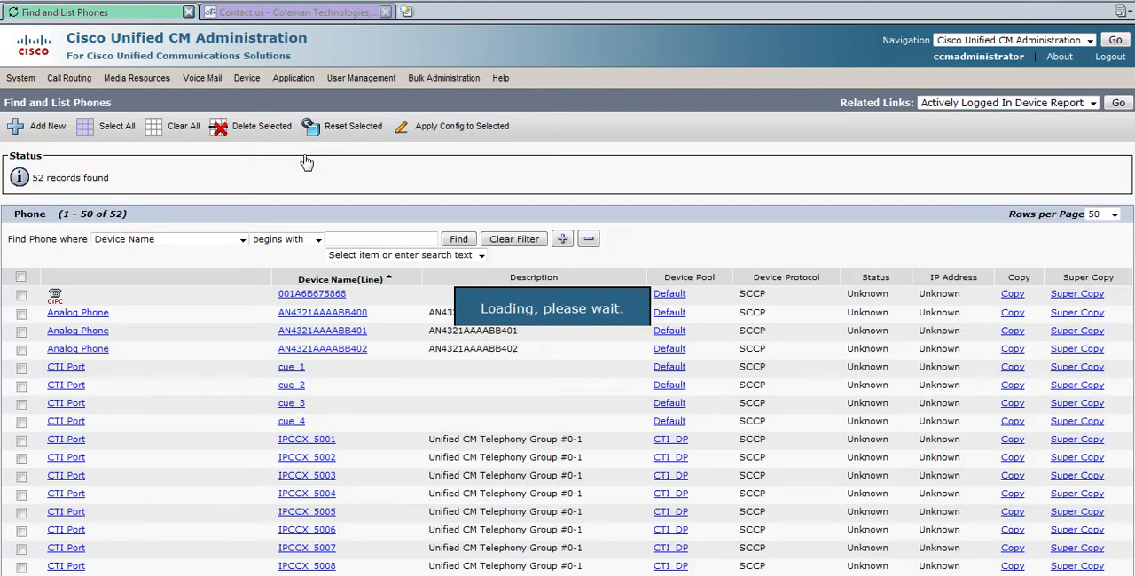
Start adding a new phone and choose Cisco 7945 as the phone type.
left_click(48, 129)
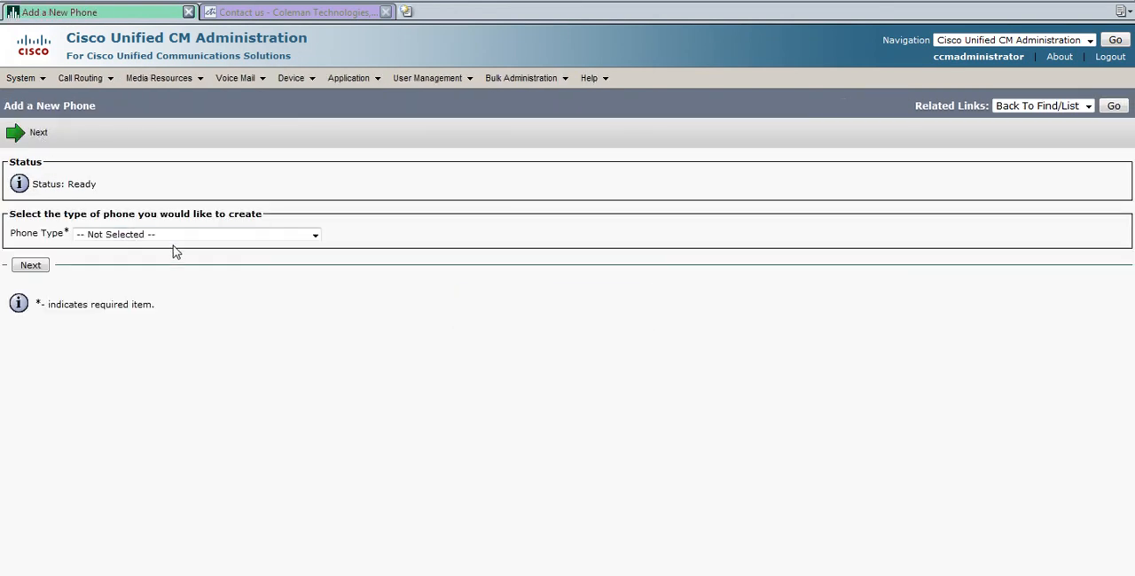
left_click(315, 235)
scroll(321, 299, "down", 4)
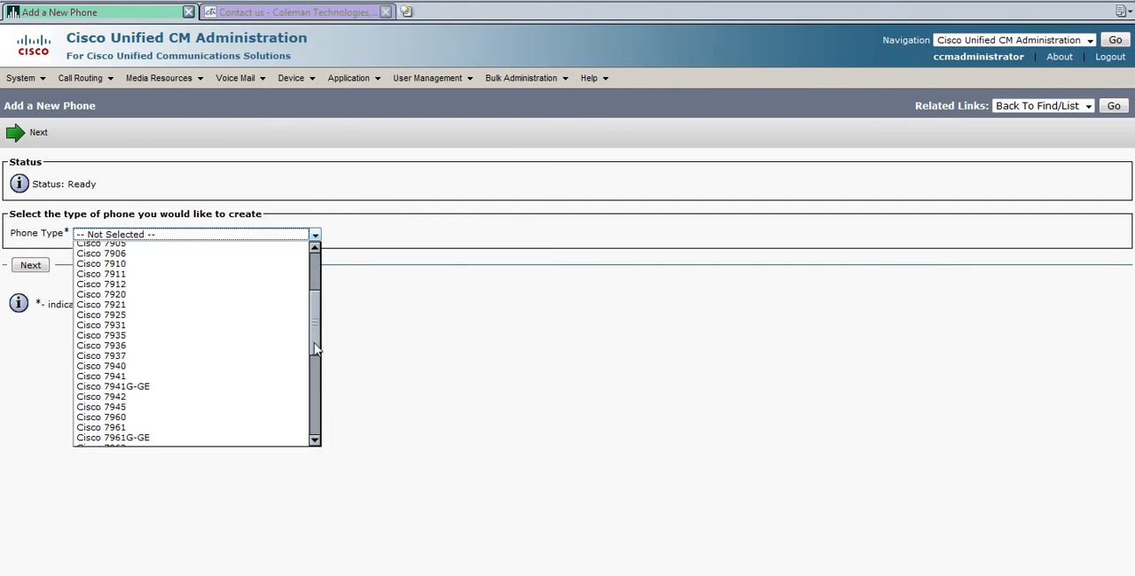
left_click(172, 407)
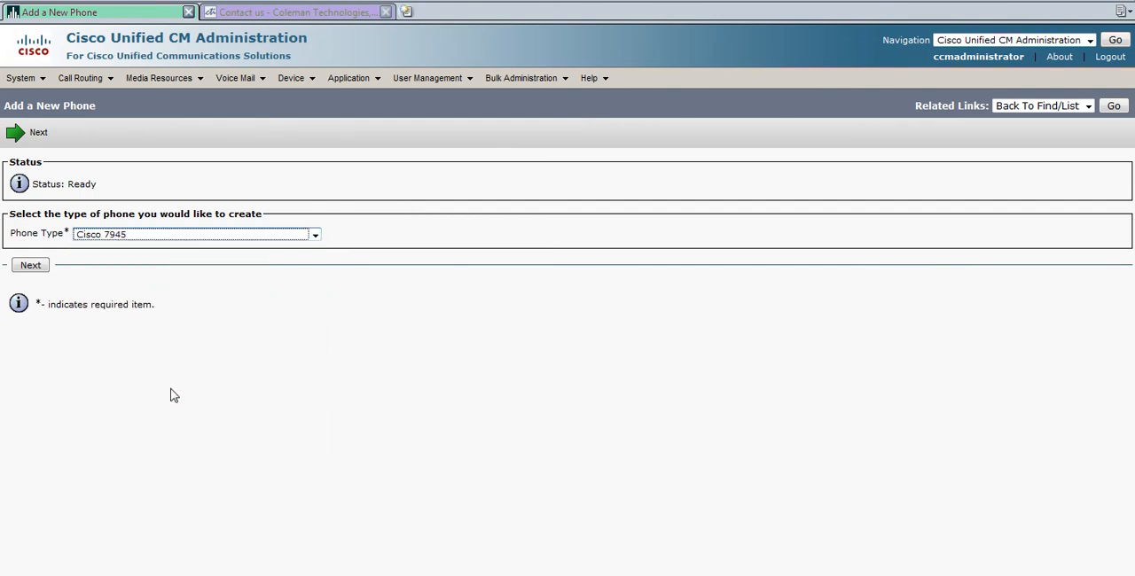
left_click(31, 268)
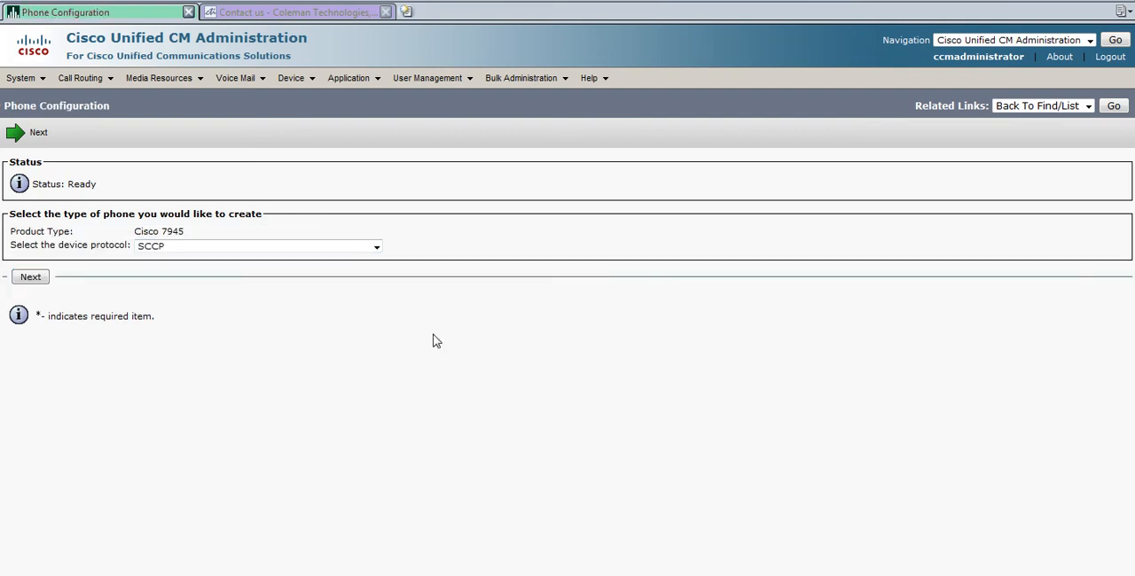
Keep SCCP as the device protocol and continue to the phone configuration.
left_click(377, 248)
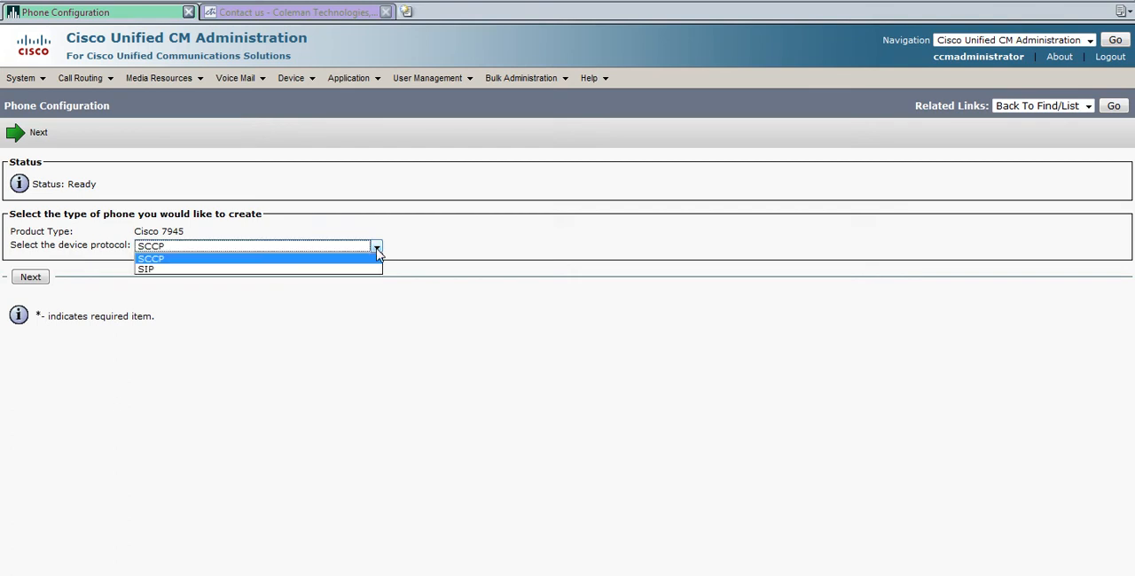
left_click(317, 261)
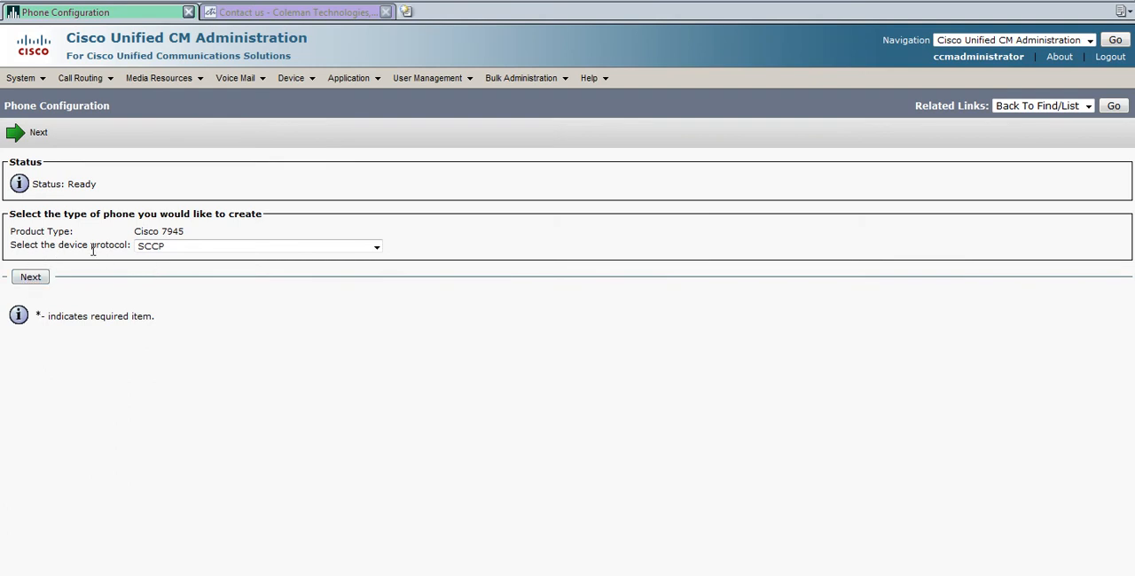
left_click(31, 279)
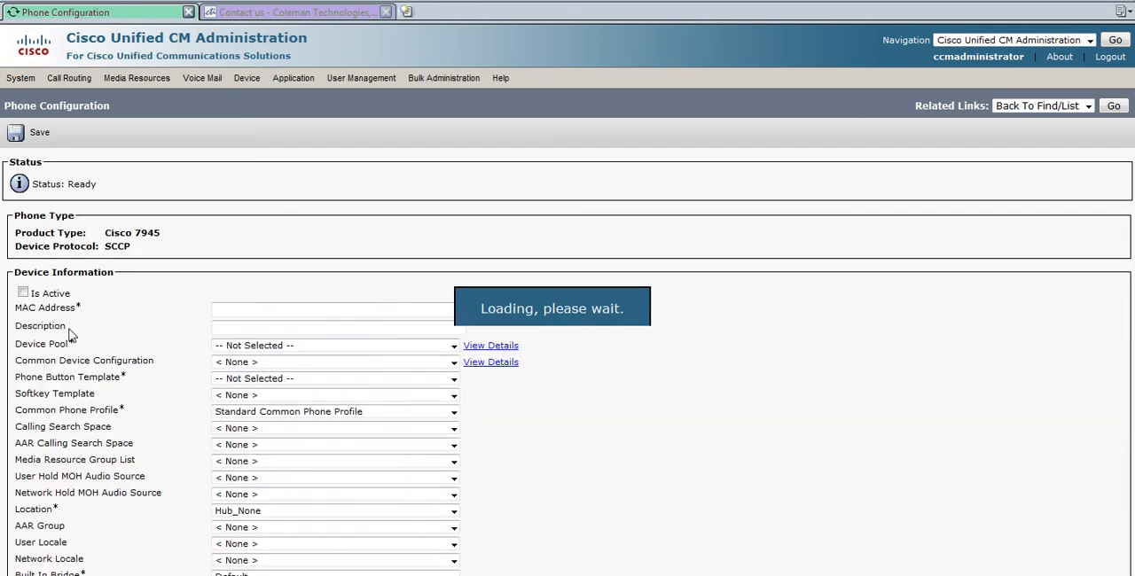
left_click(244, 308)
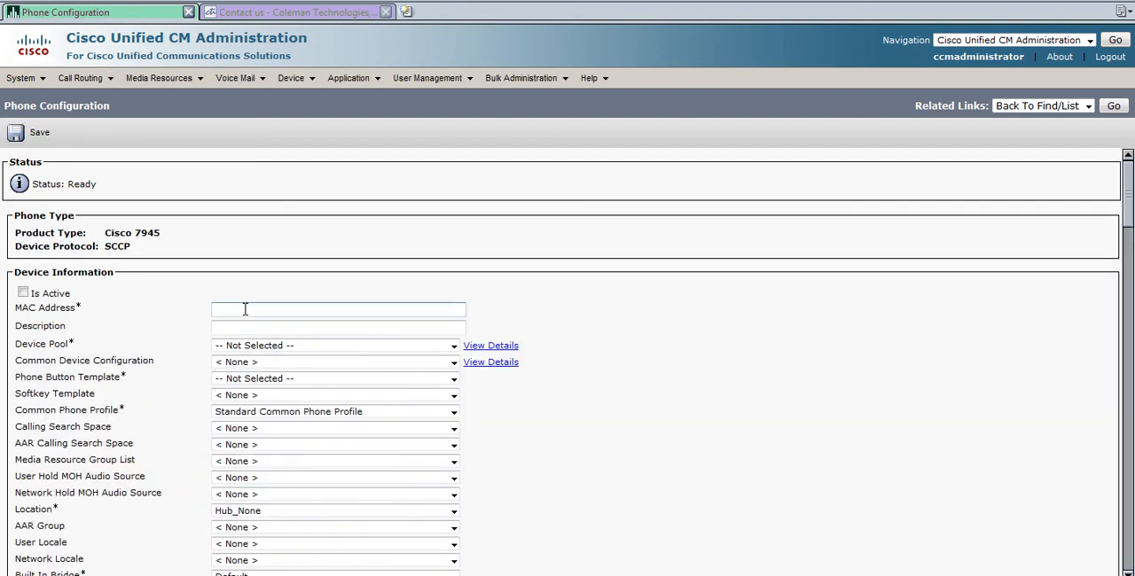
type("000")
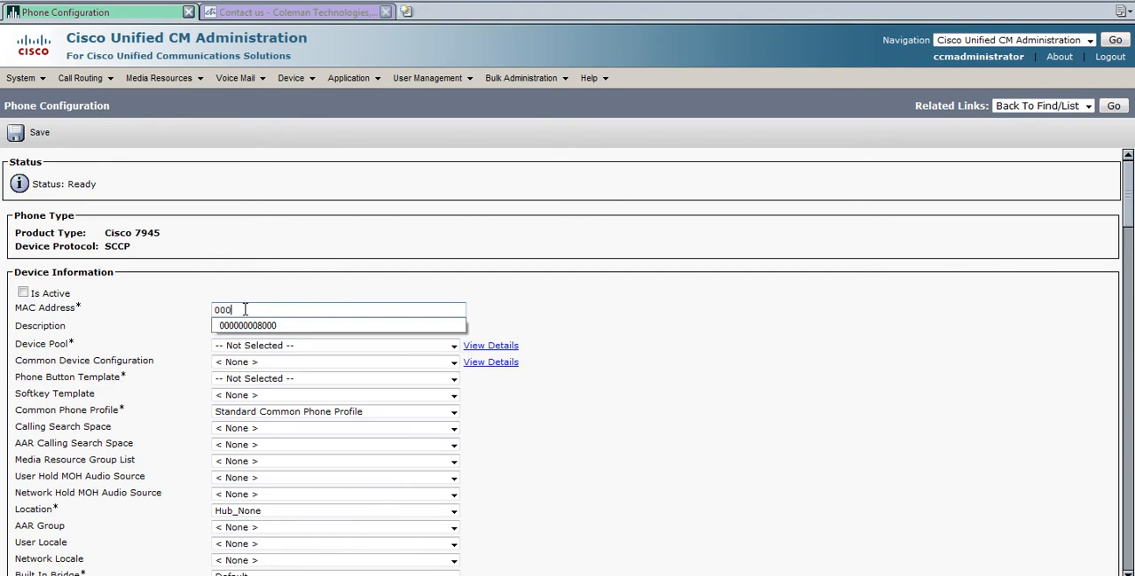
type("011112222")
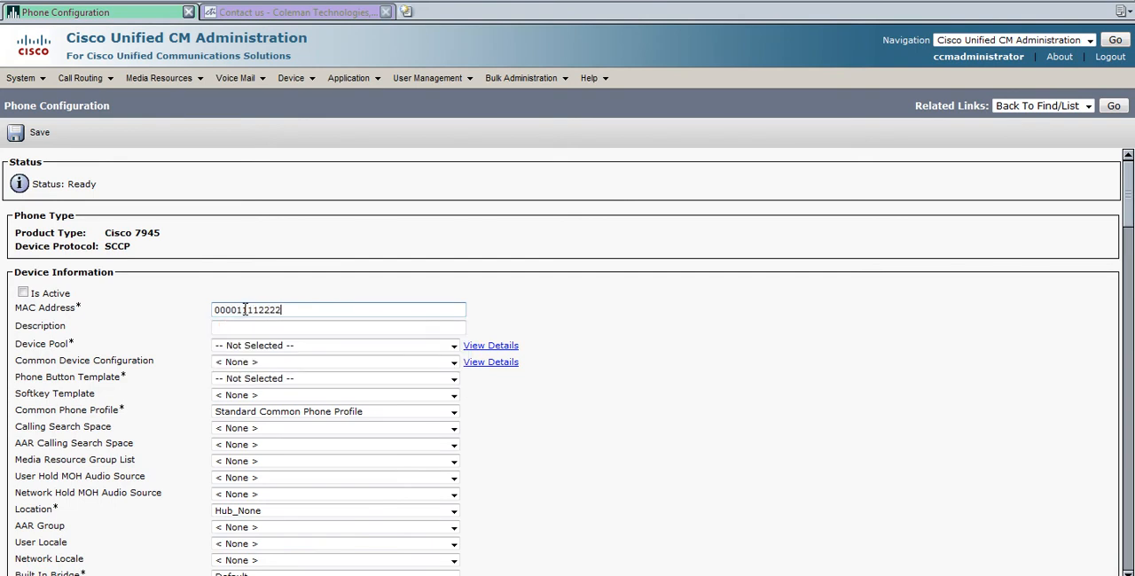
Set the description to the user's first name followed by 's Test Phone'.
left_click(261, 327)
left_click_drag(304, 328, 180, 341)
type("Dr")
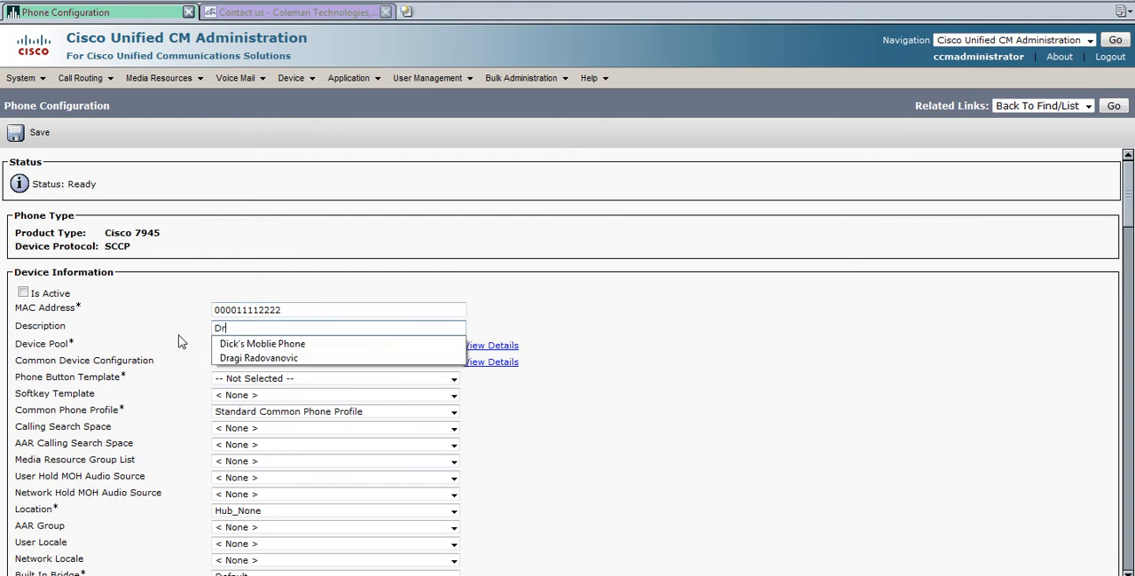
type("agi's Te")
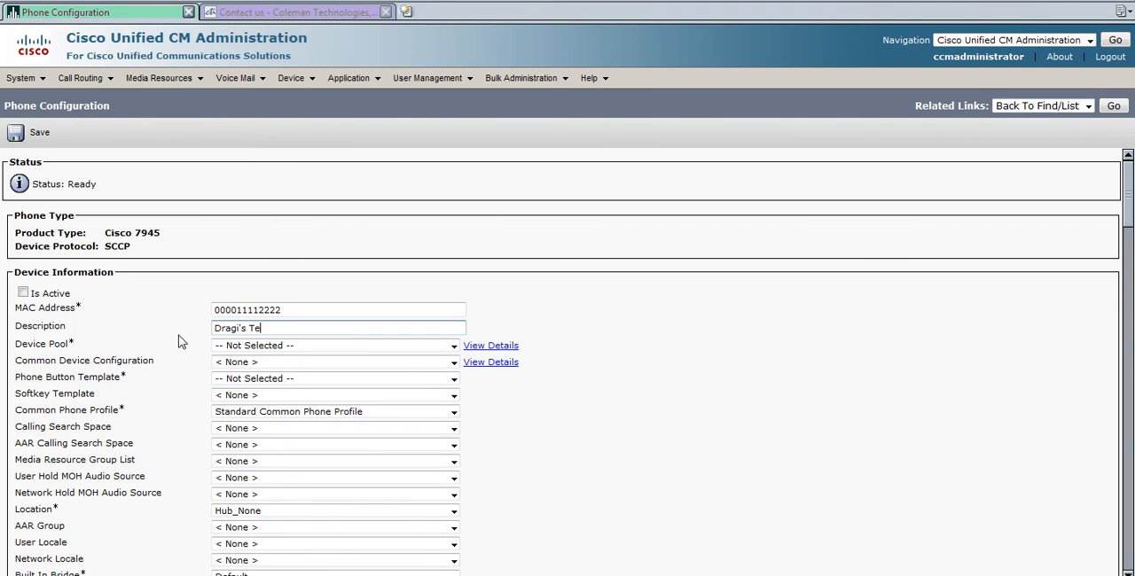
type("st Phone")
Set the device pool to CTI_DP and the phone button template to Standard 7945 SCCP.
left_click(249, 350)
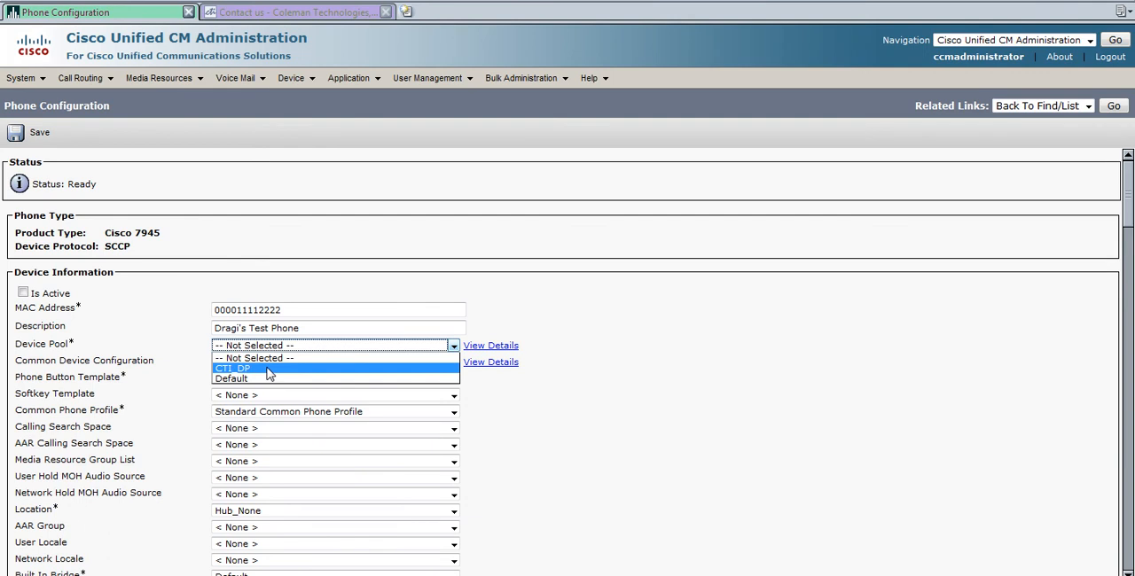
left_click(269, 372)
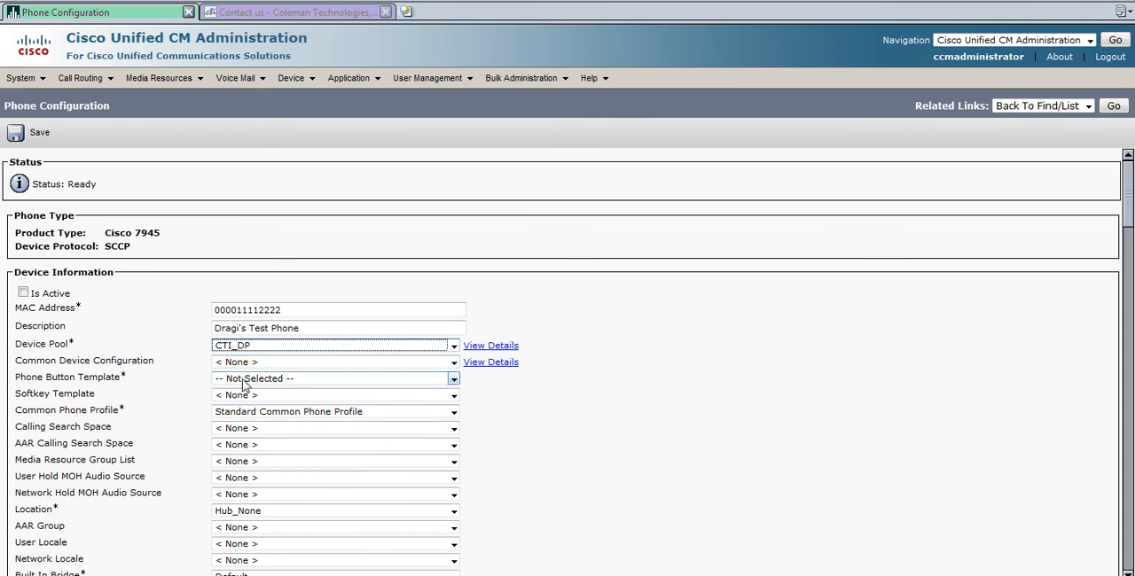
left_click(245, 381)
left_click_drag(453, 417, 457, 529)
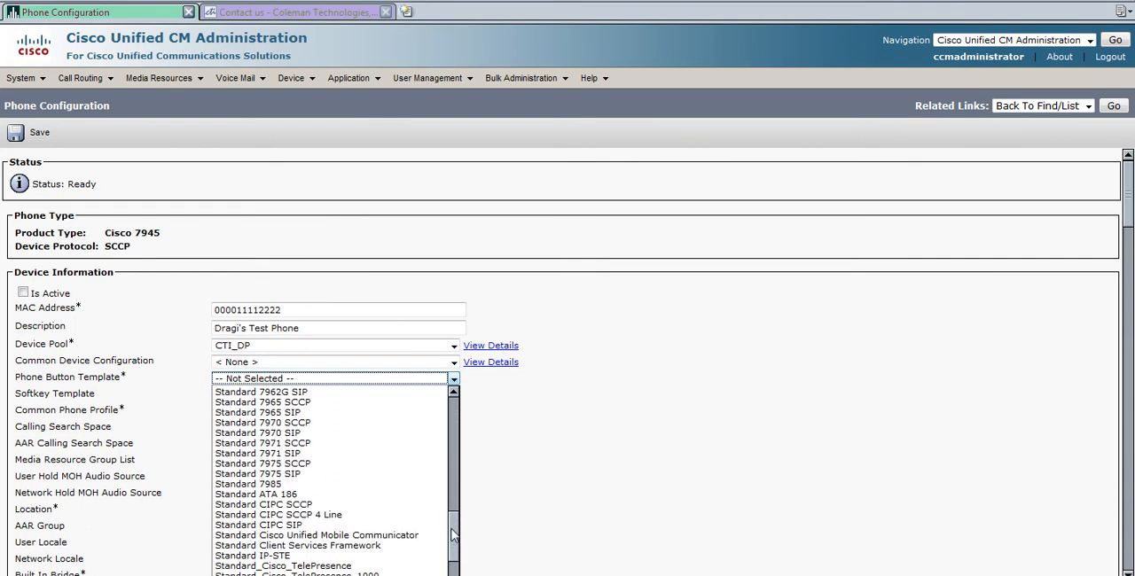
left_click_drag(452, 535, 452, 505)
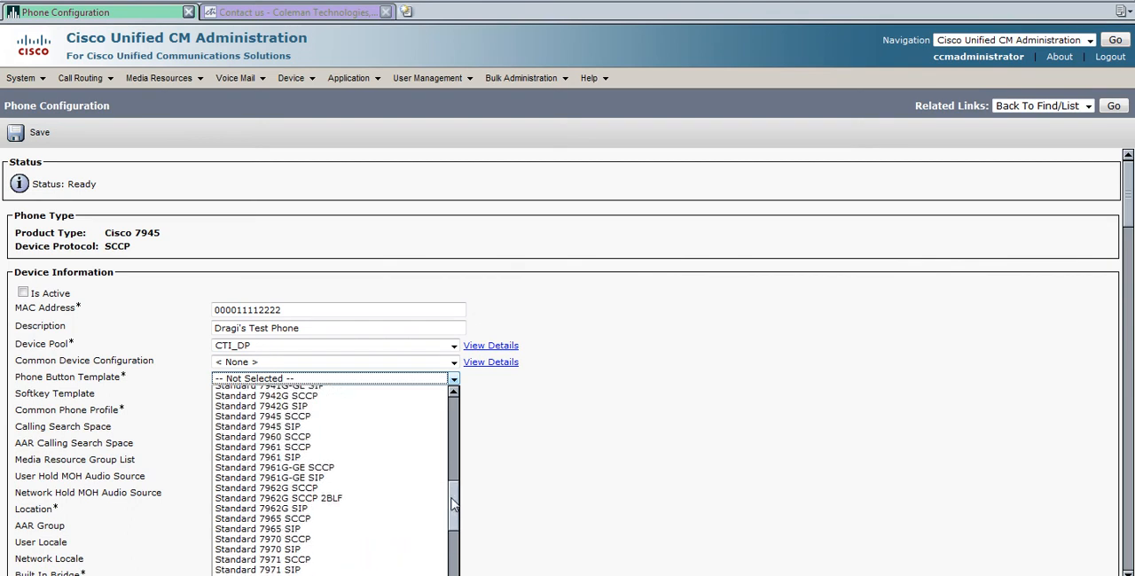
left_click(328, 416)
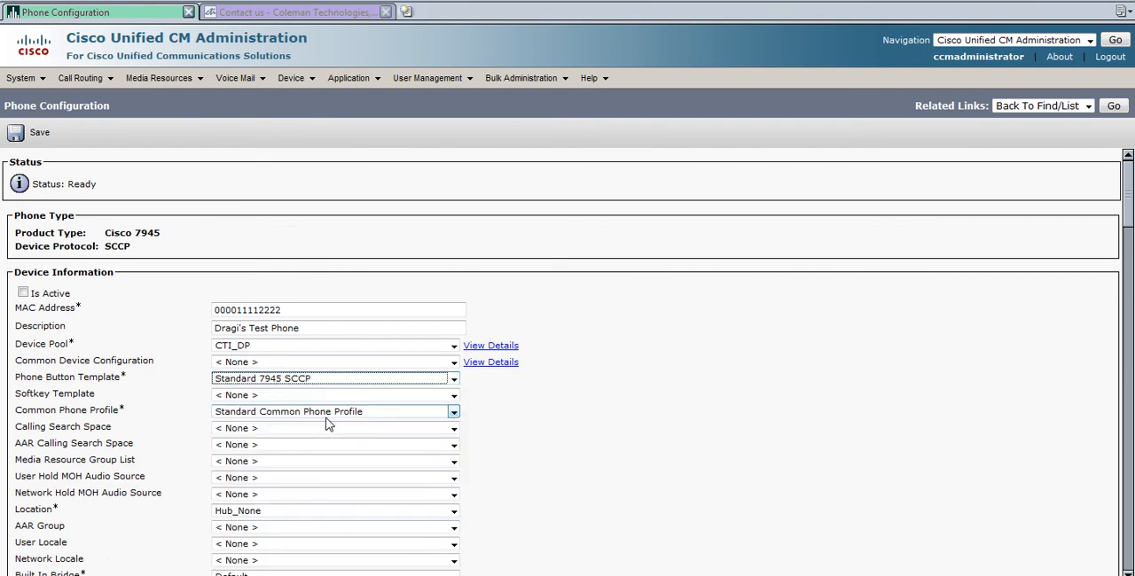
Set the softkey template to Standard User DND and the calling search space to CTI-Local-LD_CSS.
left_click(174, 400)
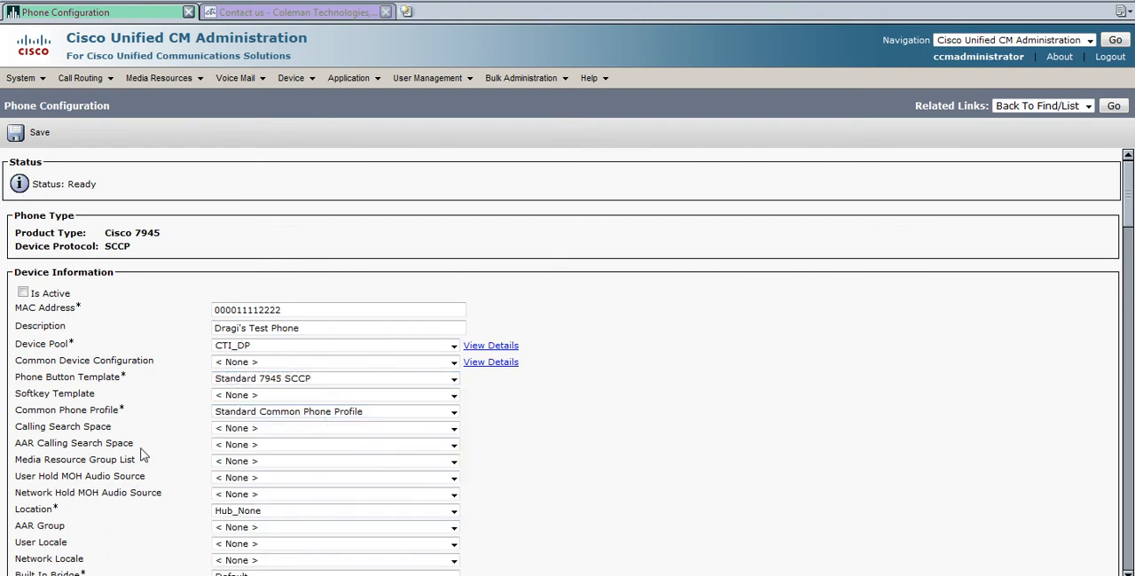
left_click(237, 401)
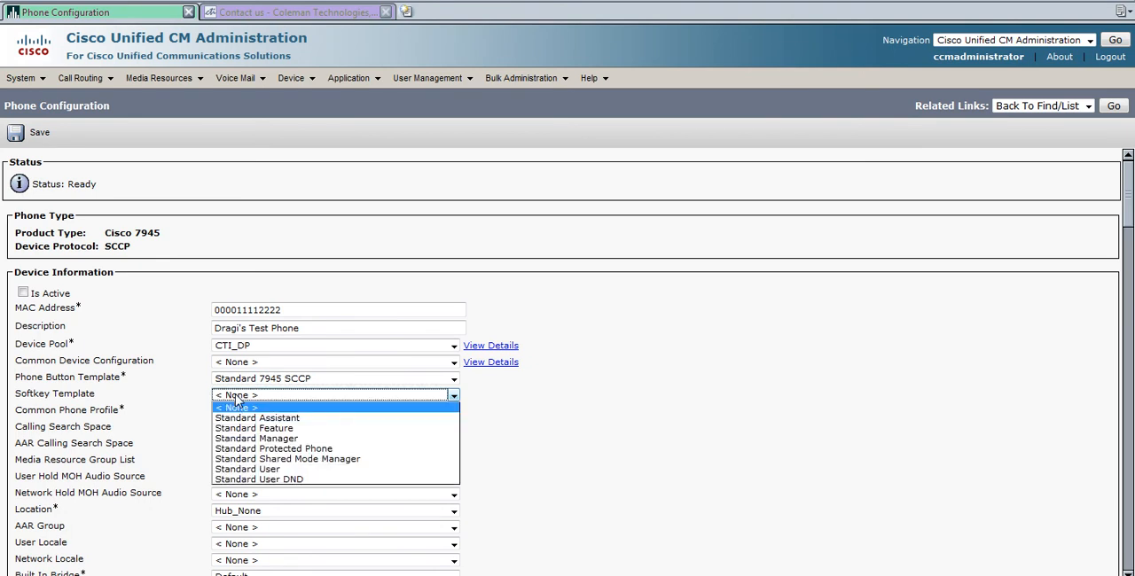
left_click(298, 481)
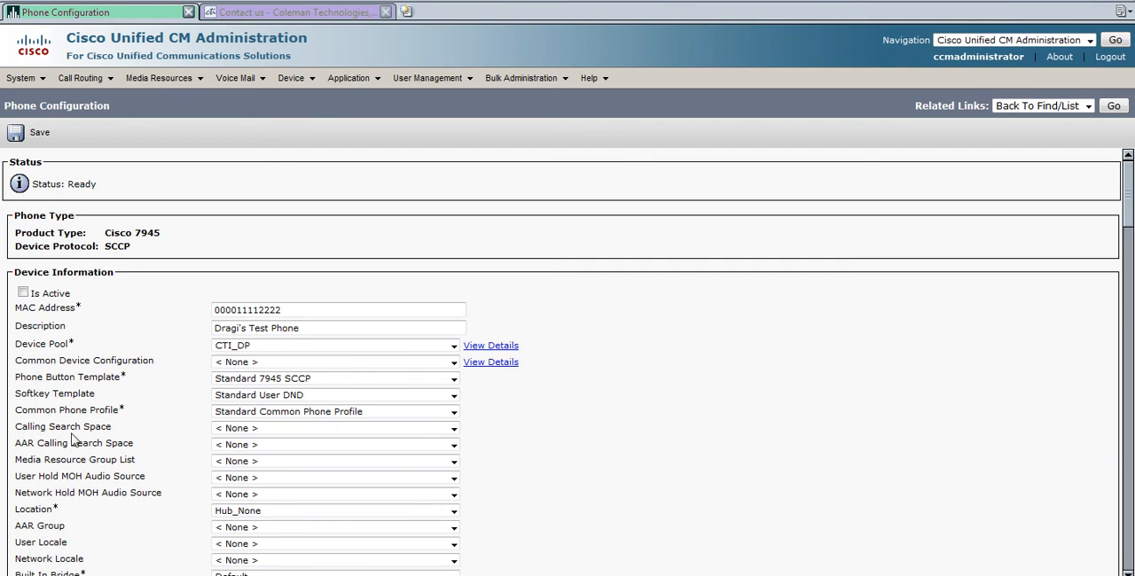
left_click(236, 429)
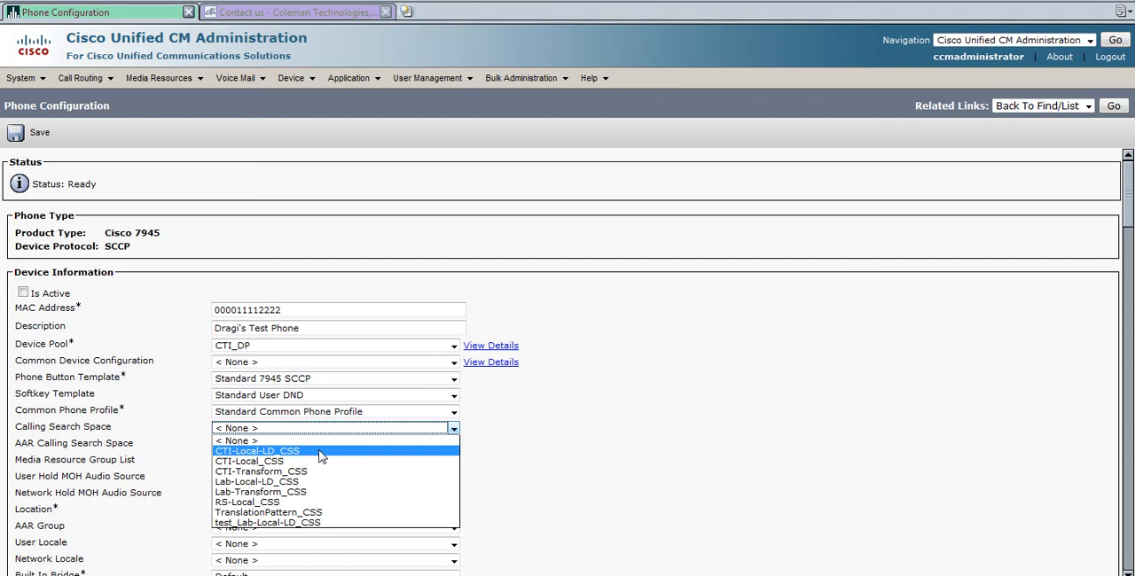
left_click(321, 456)
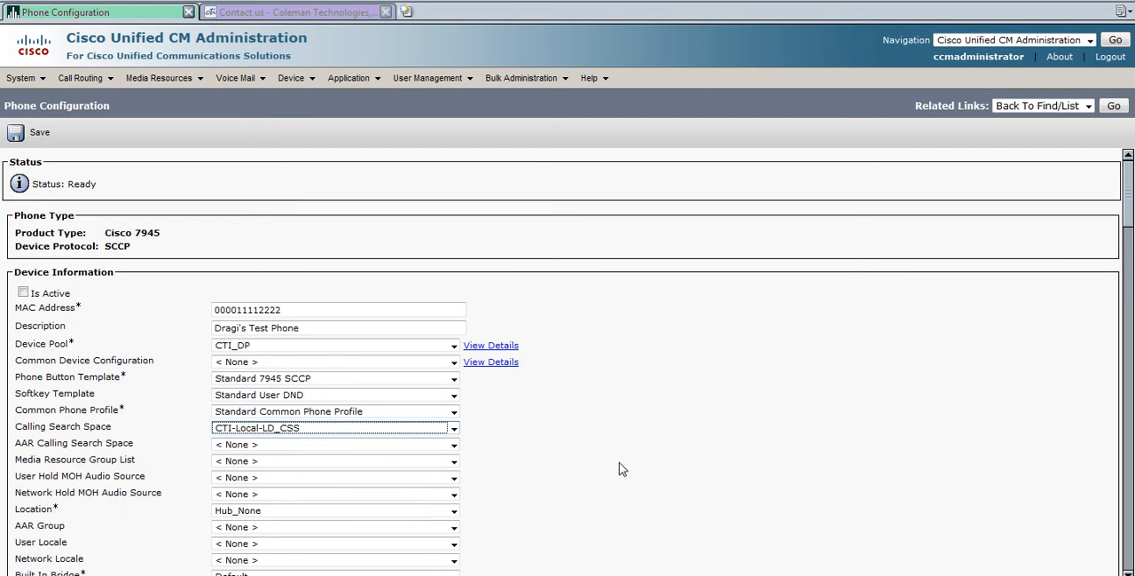
Check the location options, leaving the location at Hub_None.
scroll(610, 459, "down", 1)
scroll(609, 458, "down", 2)
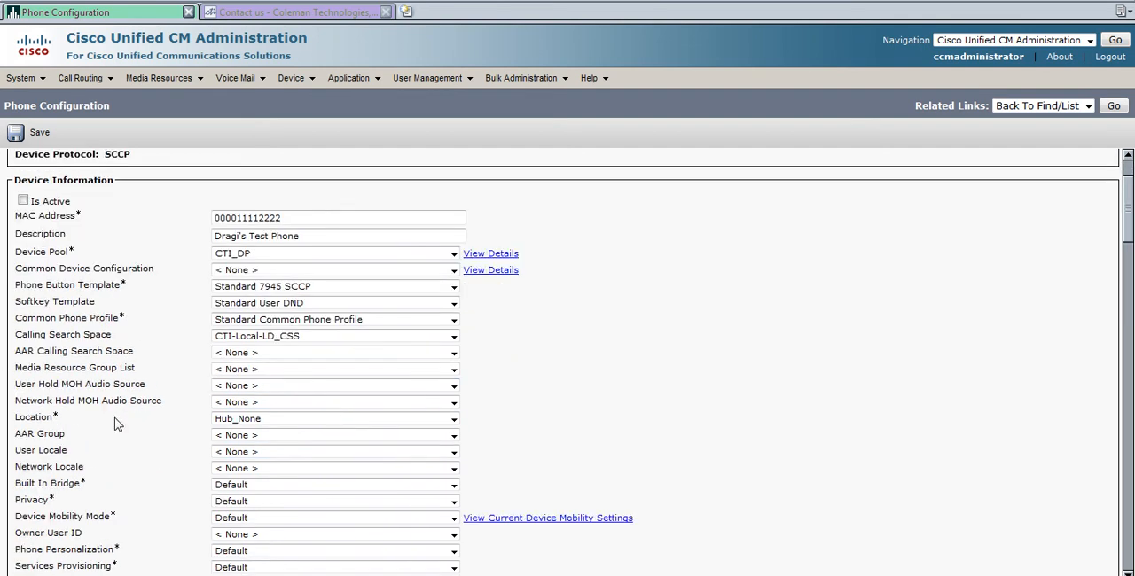
scroll(177, 416, "down", 1)
left_click(250, 393)
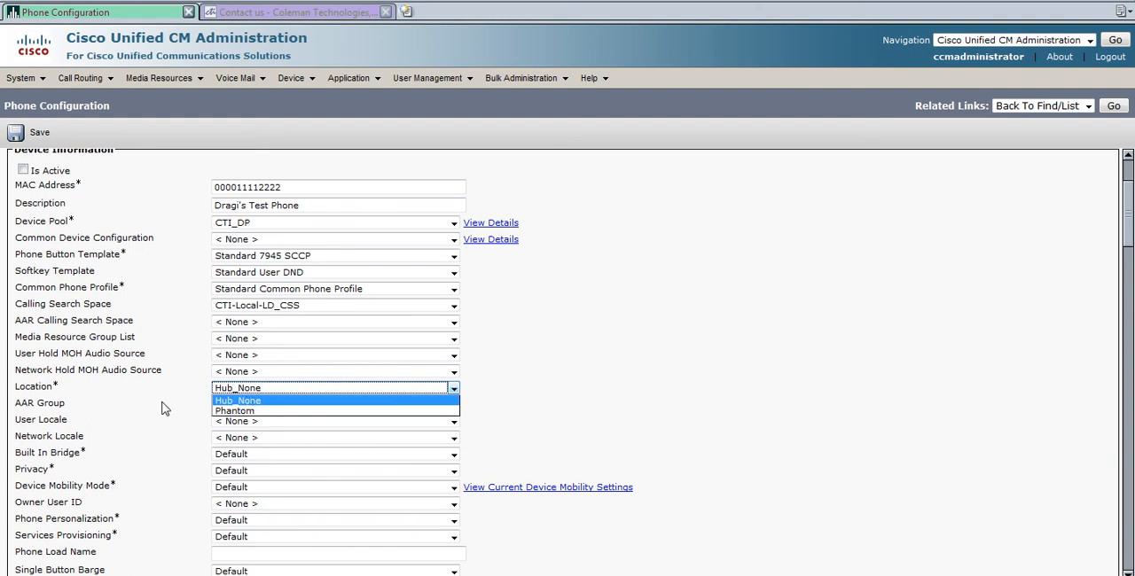
left_click(238, 403)
left_click(156, 402)
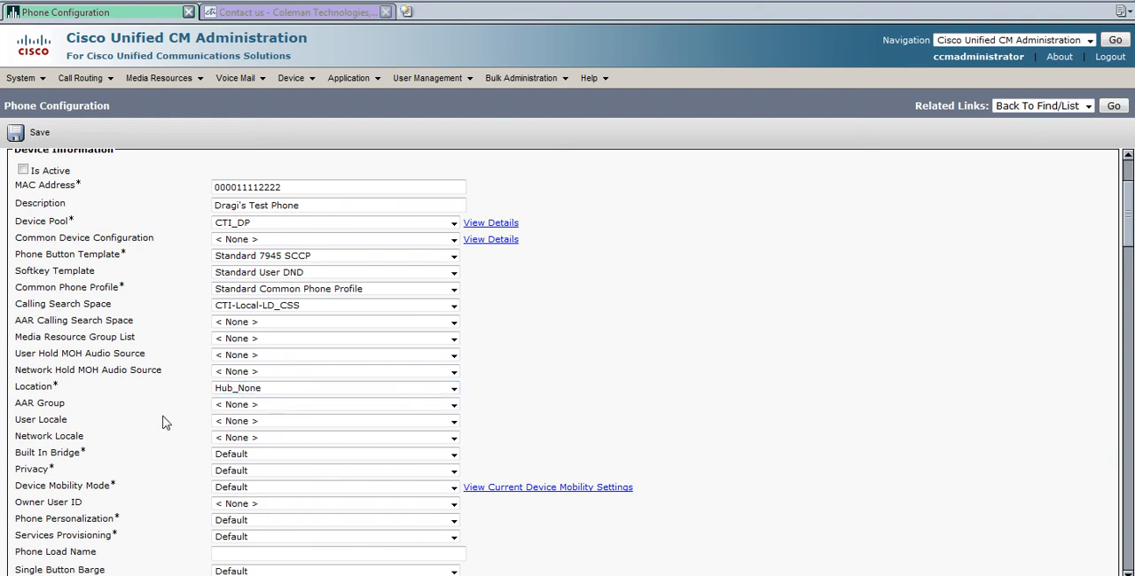
Set the device security profile to Cisco 7945 - Standard SCCP Non-Secure Profile and the SUBSCRIBE calling search space to CTI-Local_CSS.
scroll(164, 423, "down", 2)
scroll(164, 414, "down", 2)
scroll(164, 412, "down", 2)
scroll(312, 431, "down", 2)
scroll(310, 435, "down", 1)
left_click(275, 411)
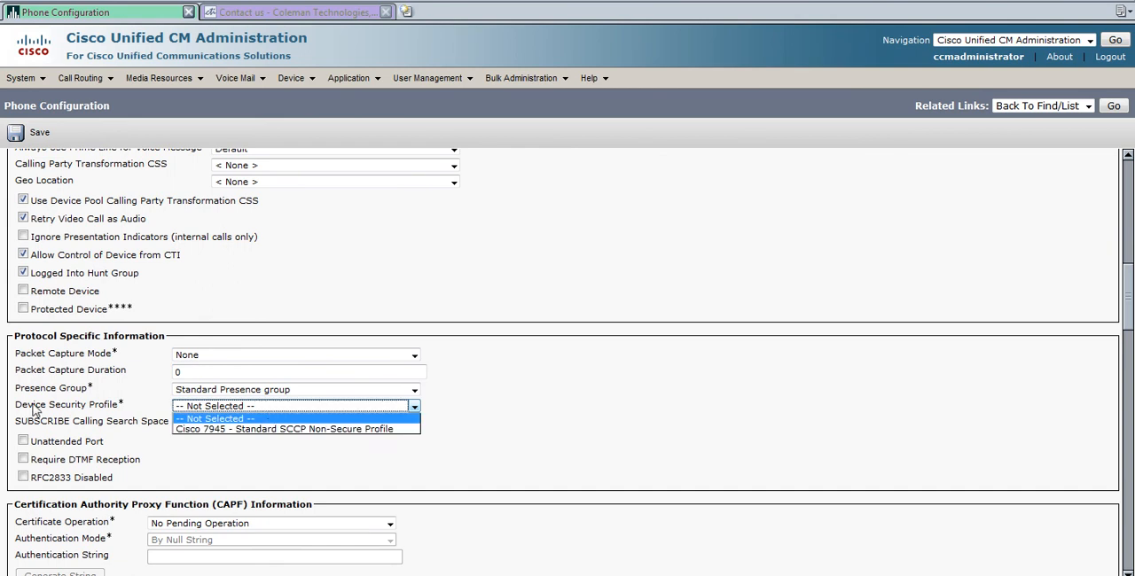
left_click(253, 429)
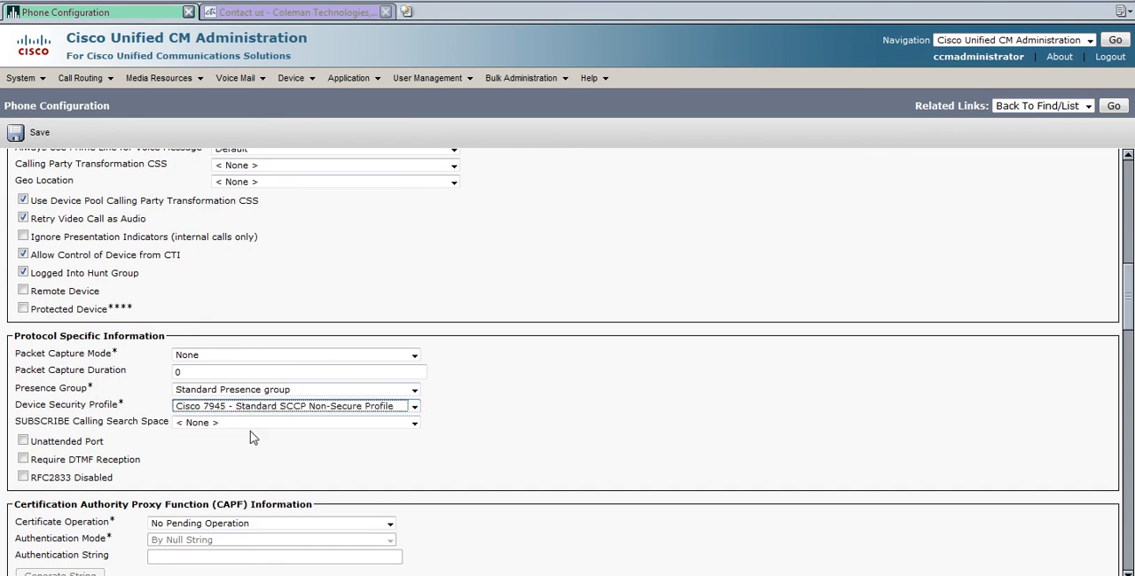
left_click(412, 425)
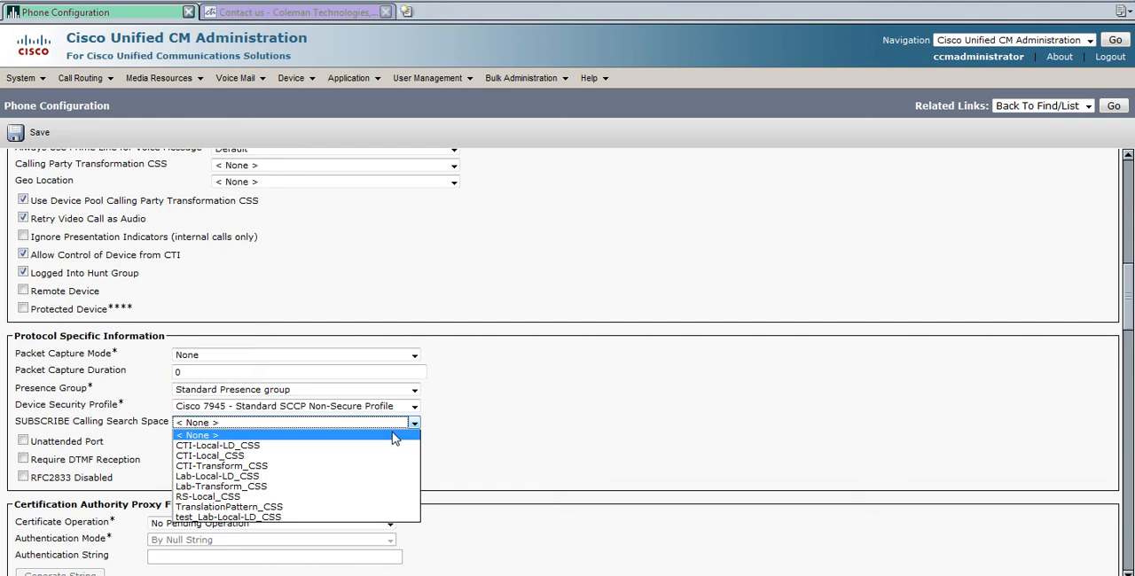
left_click(242, 457)
left_click(623, 447)
Review the remaining configuration sections down to the end of the form.
scroll(621, 418, "down", 5)
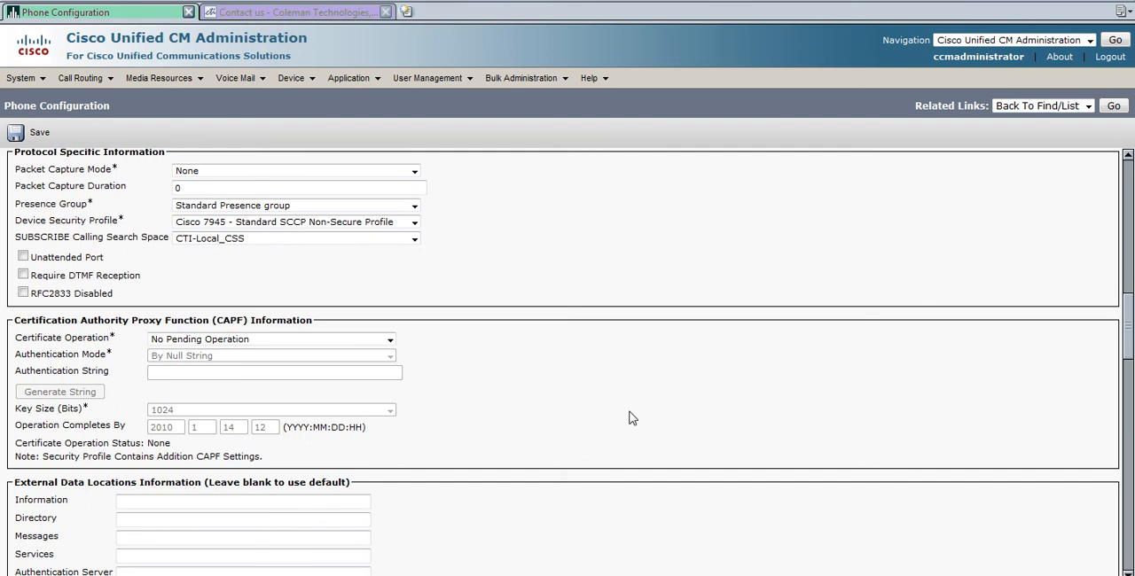
scroll(629, 420, "down", 8)
scroll(625, 424, "down", 15)
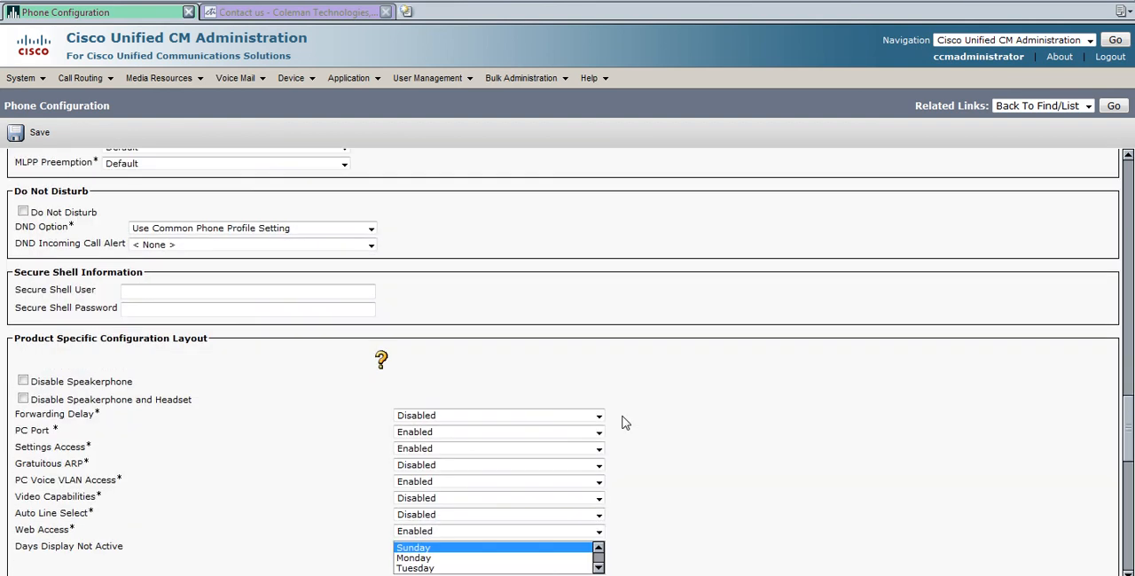
scroll(626, 424, "down", 10)
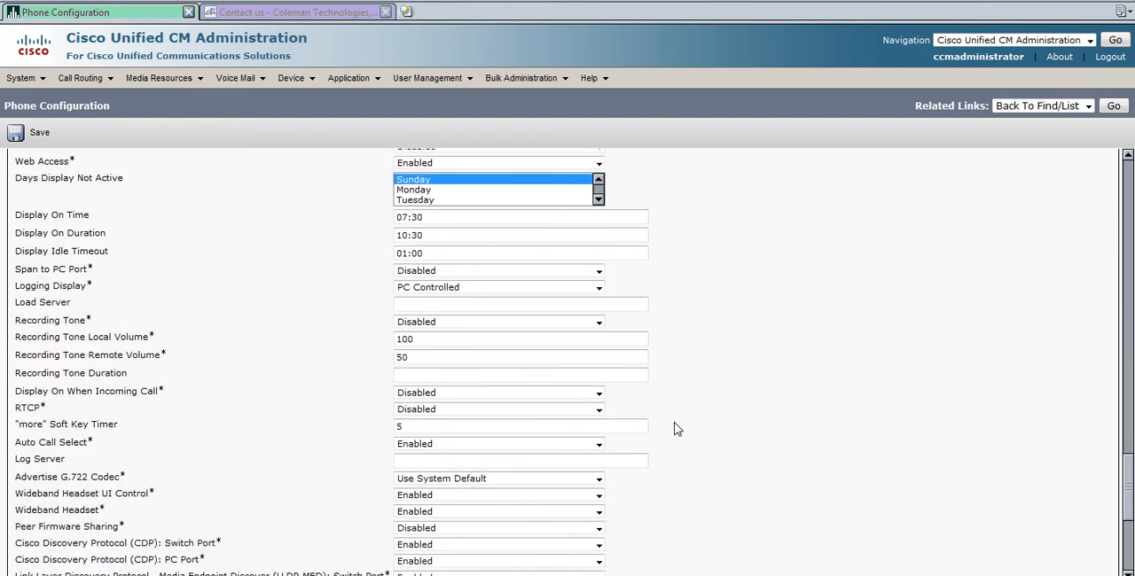
scroll(674, 429, "down", 1)
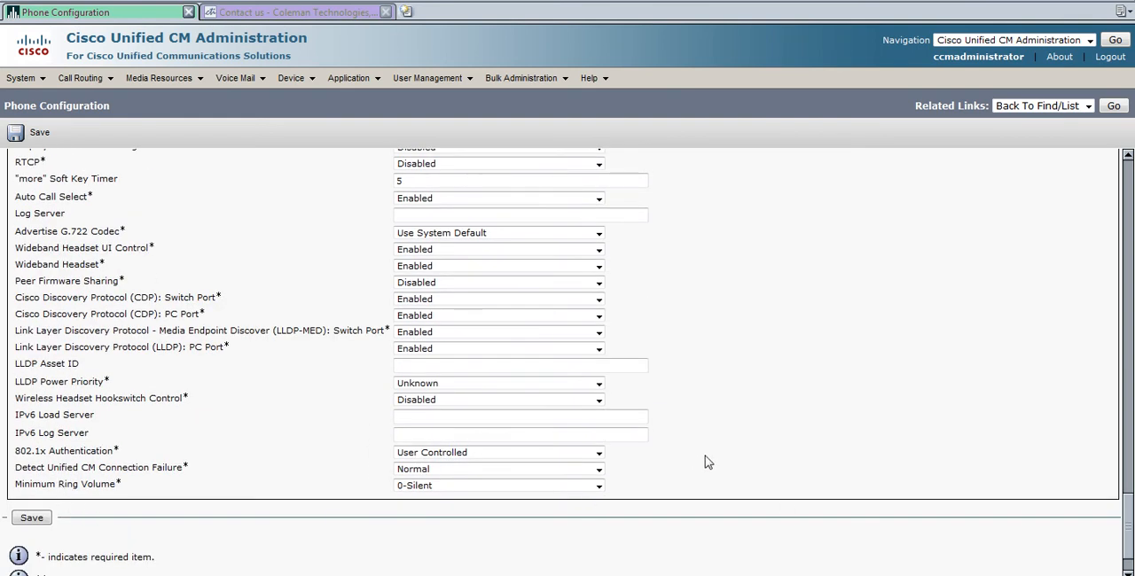
scroll(706, 462, "up", 9)
scroll(124, 275, "up", 4)
scroll(213, 286, "down", 3)
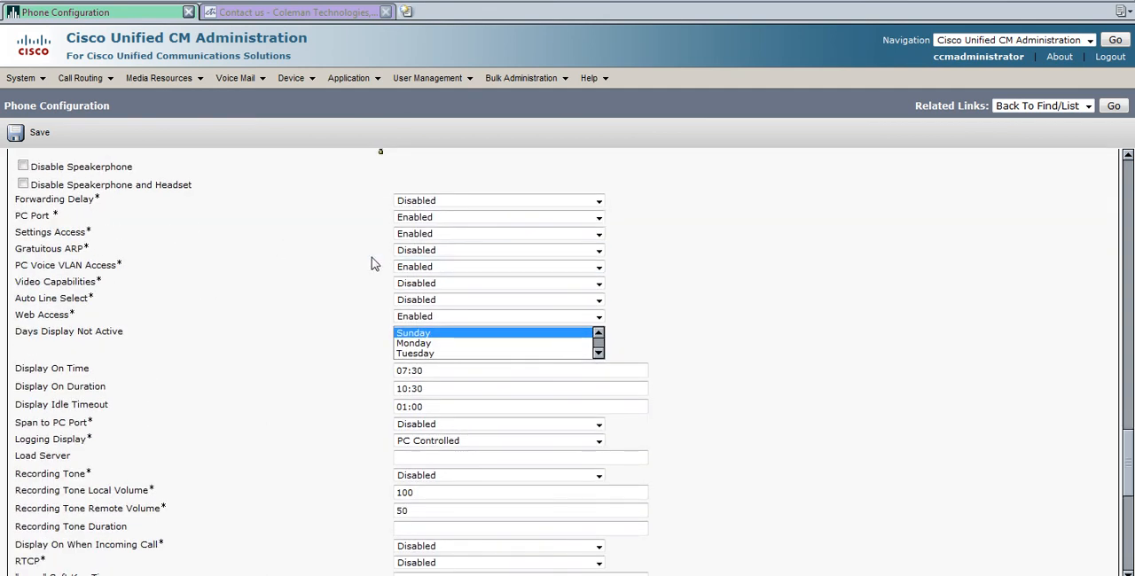
scroll(243, 372, "down", 2)
scroll(243, 373, "down", 4)
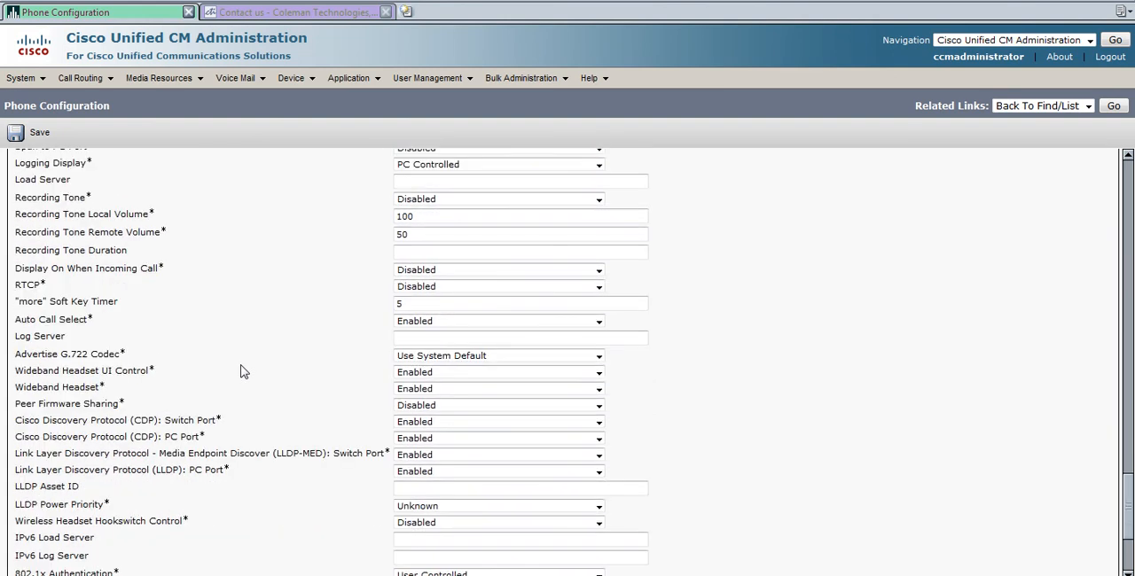
scroll(241, 371, "down", 4)
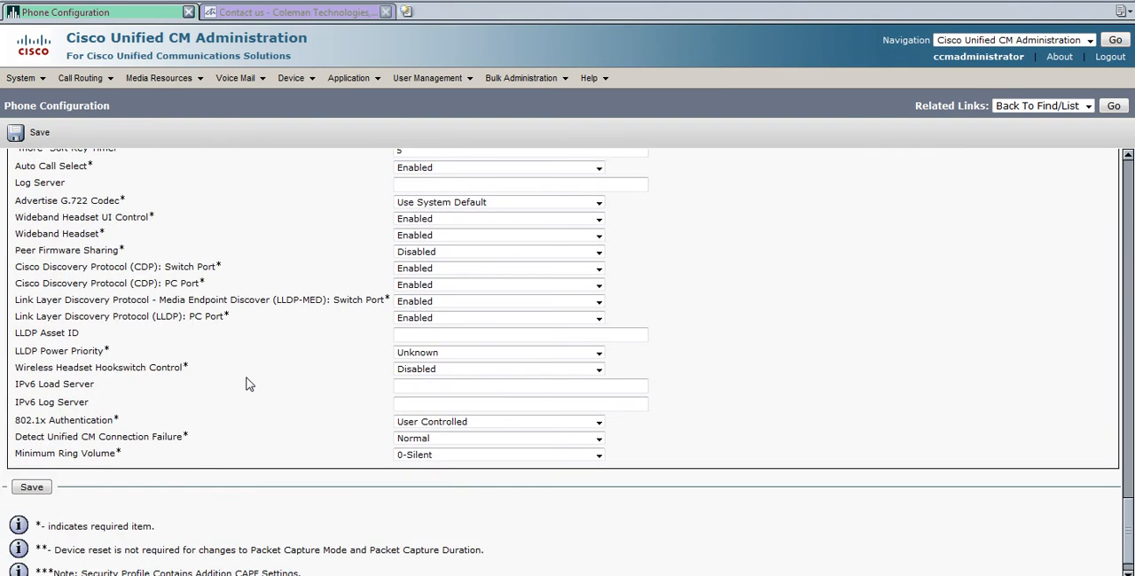
Save the new phone configuration and acknowledge the Apply Config notice.
left_click(26, 492)
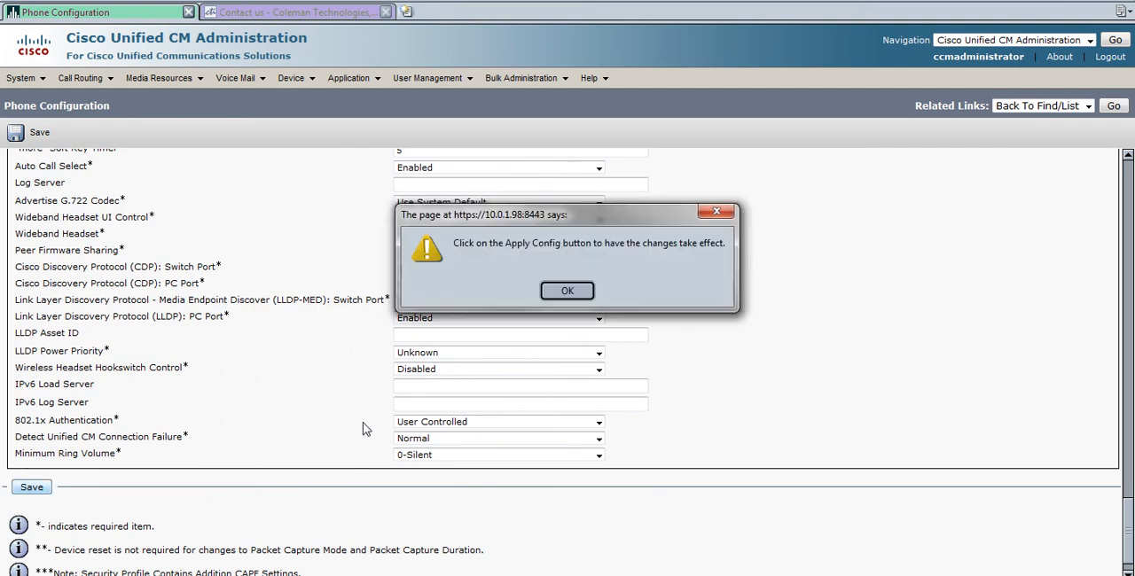
left_click(578, 293)
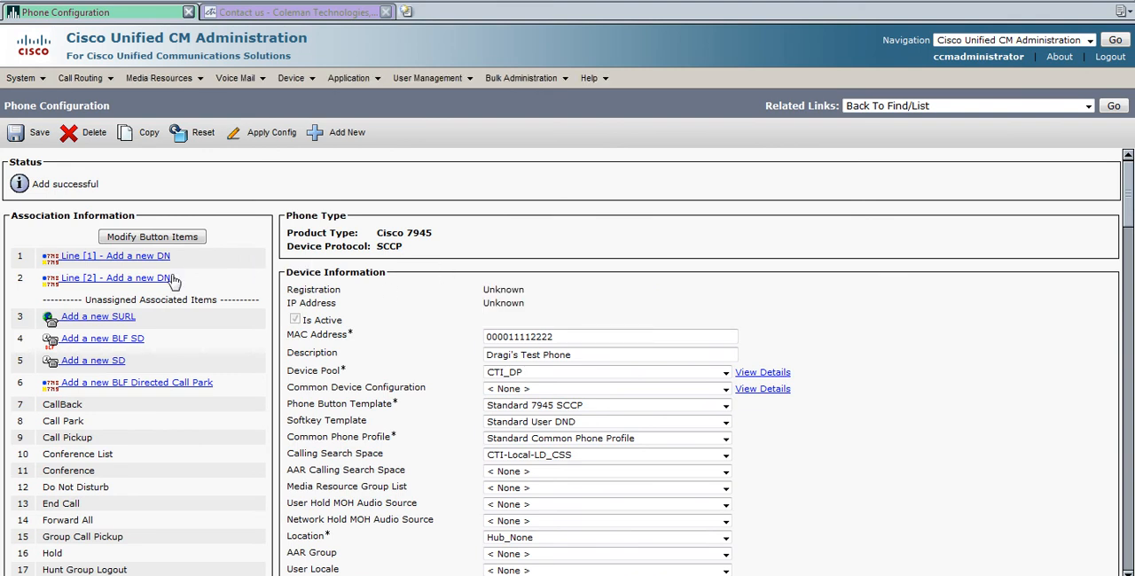
Add a new directory number 5222 on line 1 of the phone.
left_click(126, 259)
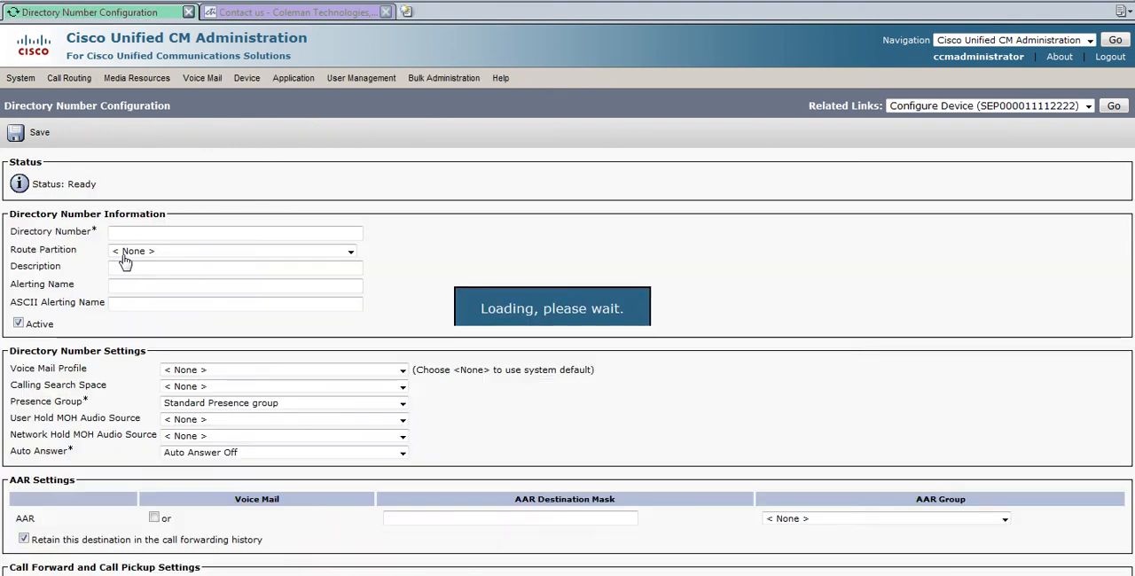
left_click(147, 233)
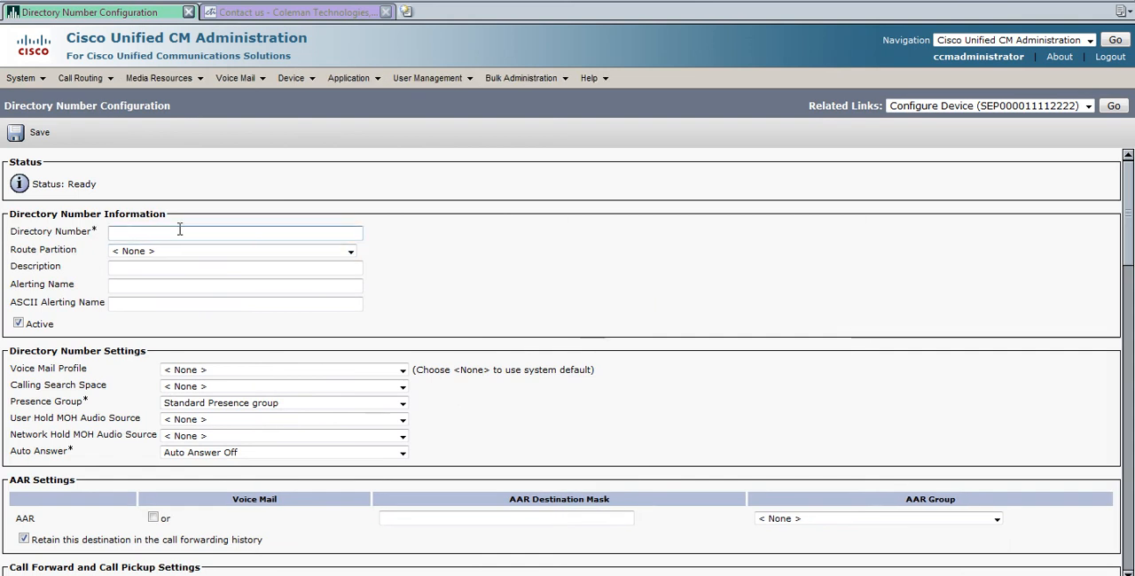
type("5222")
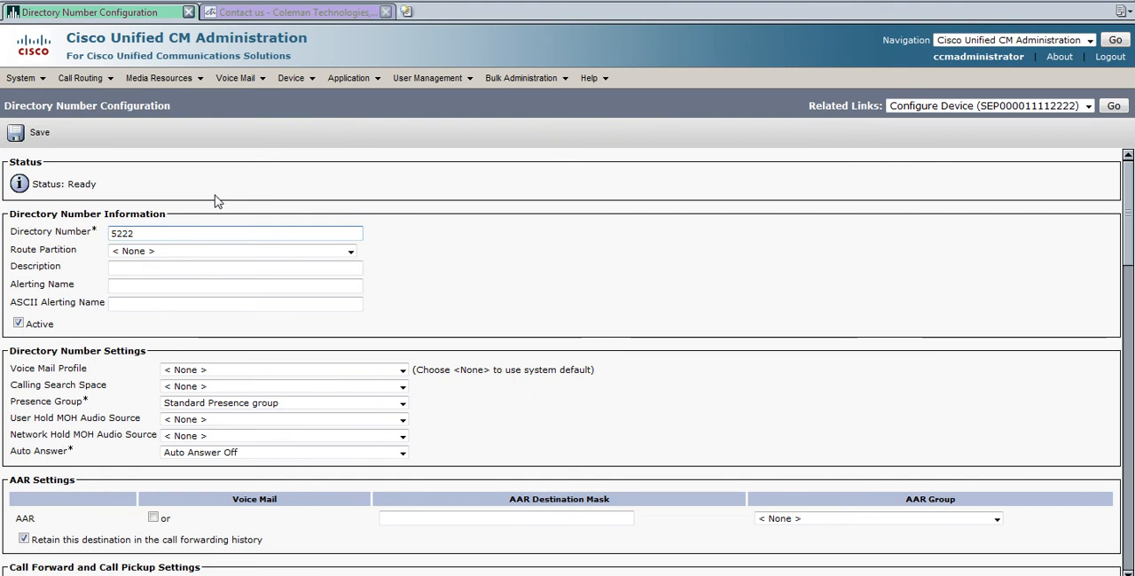
Set the directory number's route partition to Internal_PT.
left_click(68, 285)
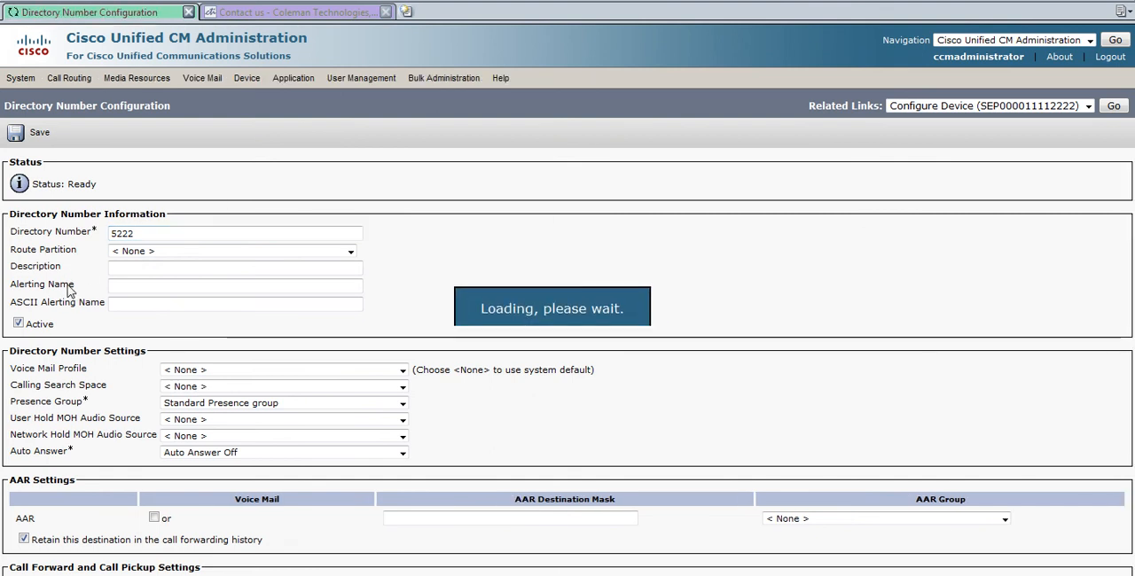
left_click(350, 253)
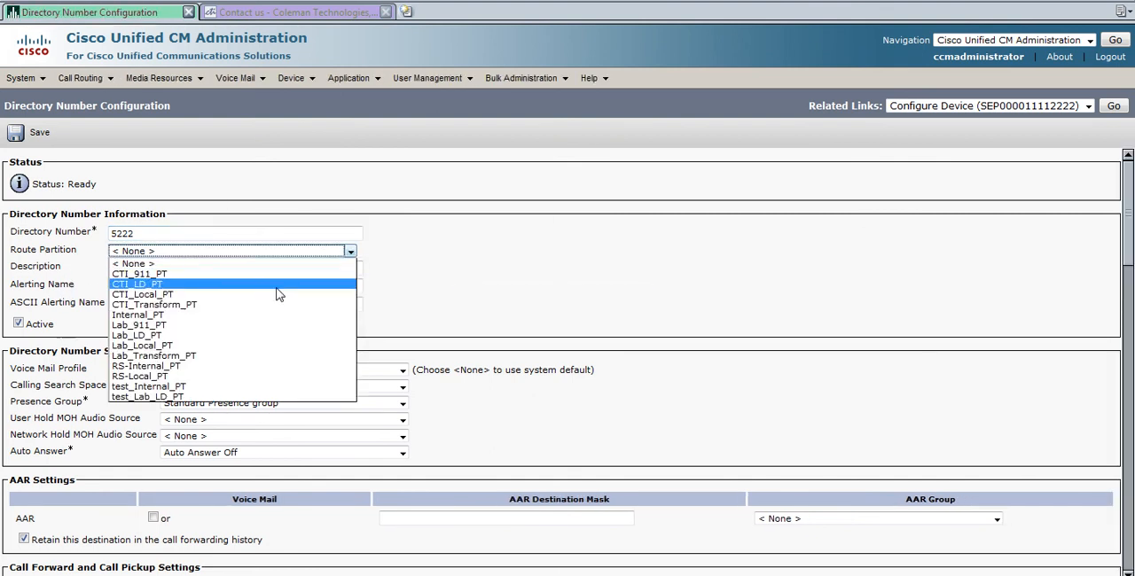
left_click(245, 316)
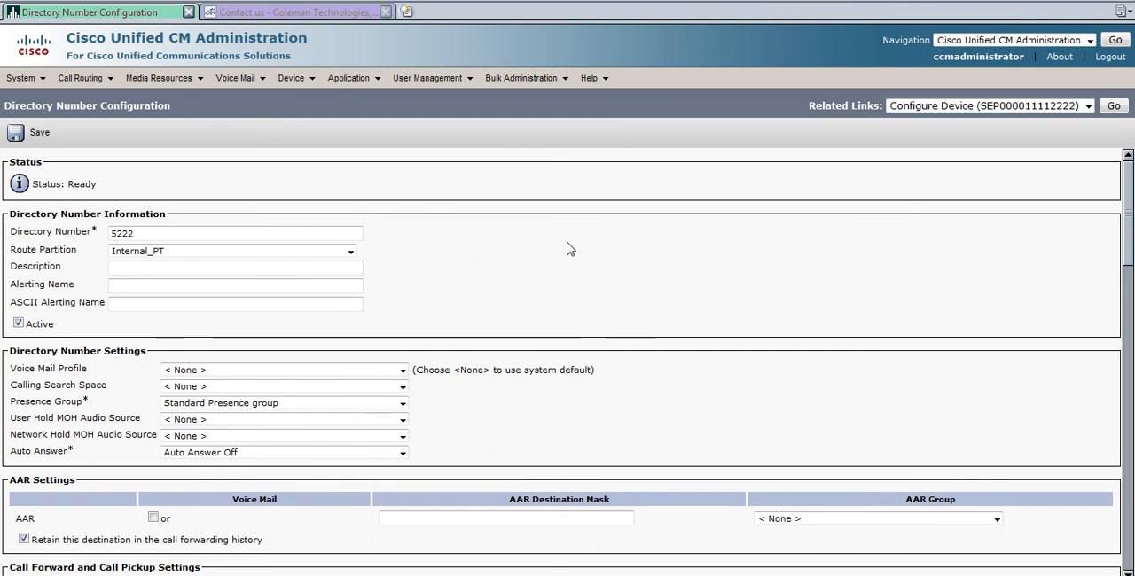
Fill in the description with the owner's test-phone label and the alerting name with the owner's first name.
scroll(560, 248, "down", 2)
scroll(560, 247, "up", 1)
left_click(133, 205)
type("Dragi")
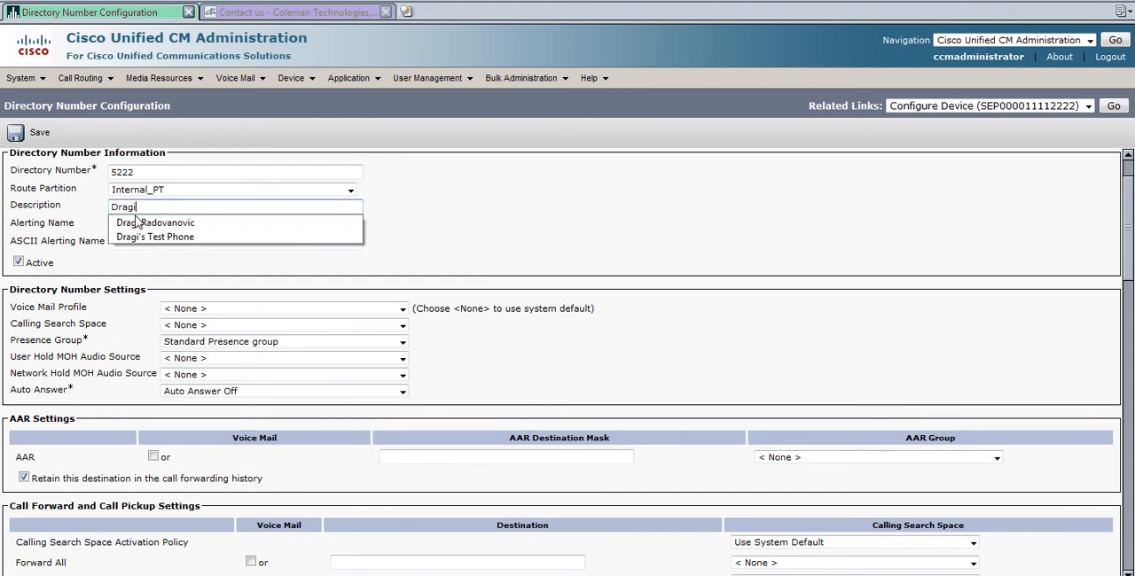
left_click(146, 237)
left_click(133, 225)
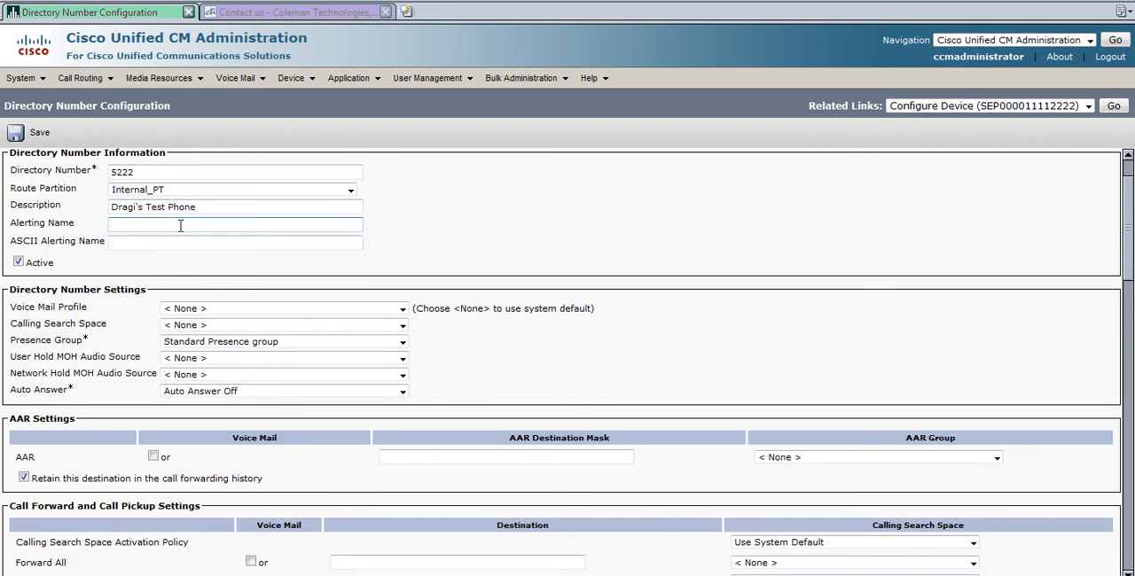
type("Dragi")
Set the Forward All calling search space to CTI-Local_CSS.
scroll(642, 279, "down", 5)
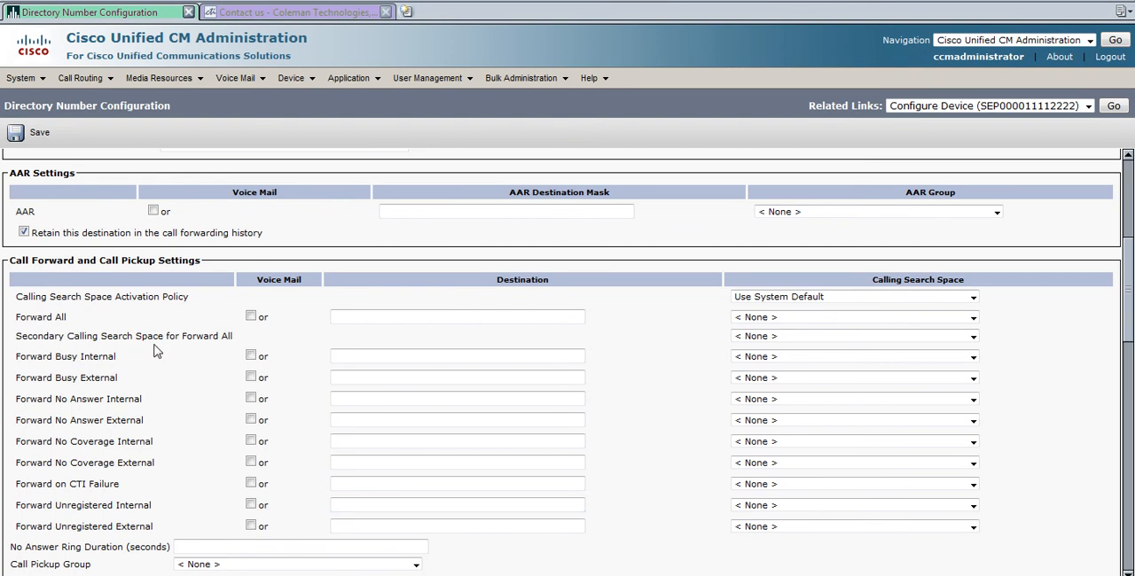
scroll(142, 349, "down", 1)
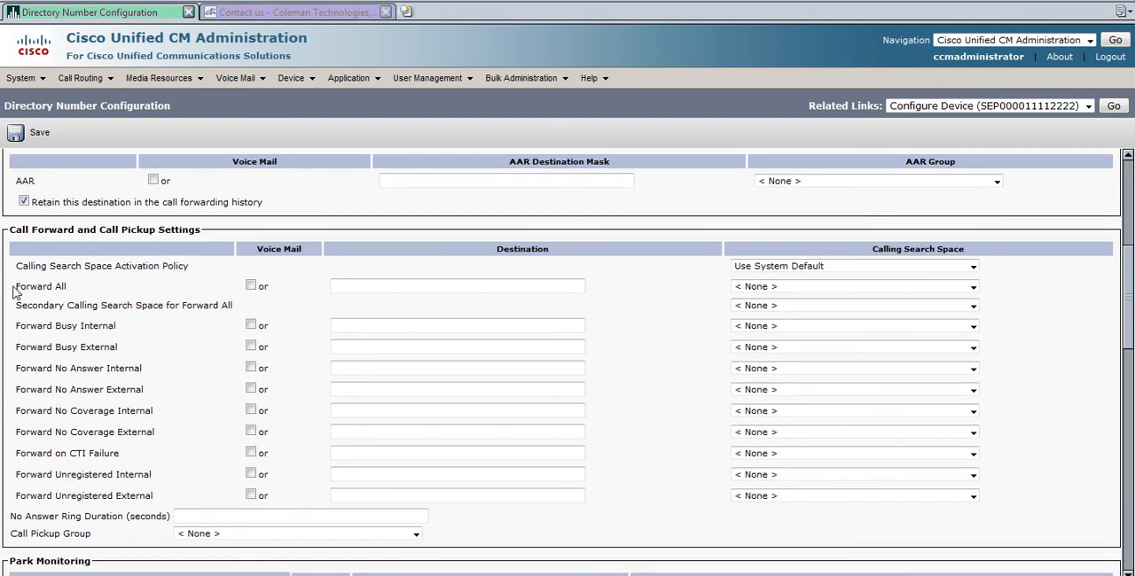
left_click_drag(15, 287, 76, 289)
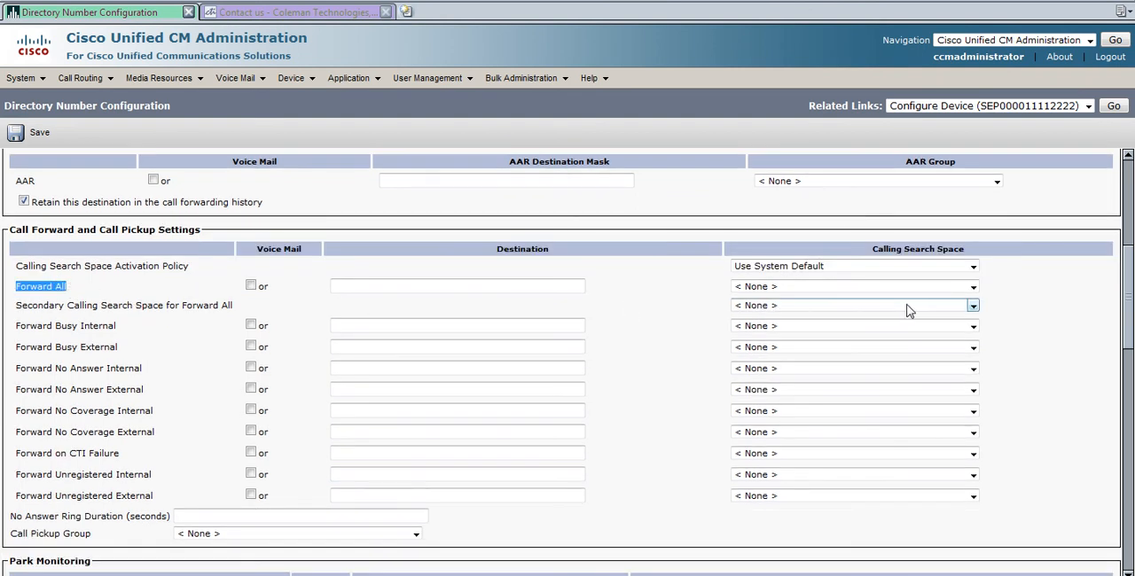
left_click(972, 289)
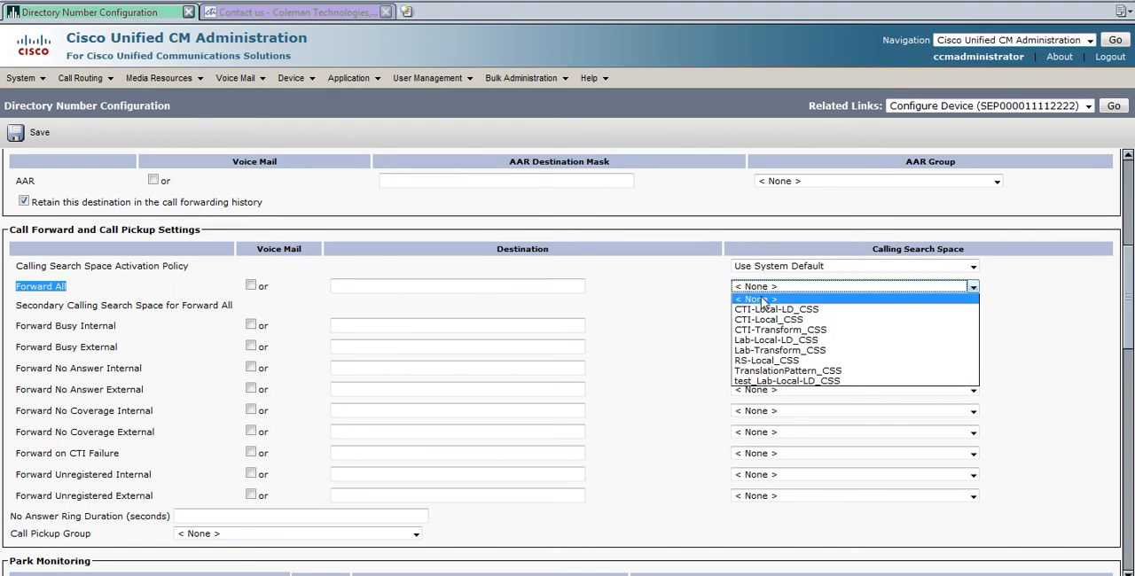
left_click(807, 320)
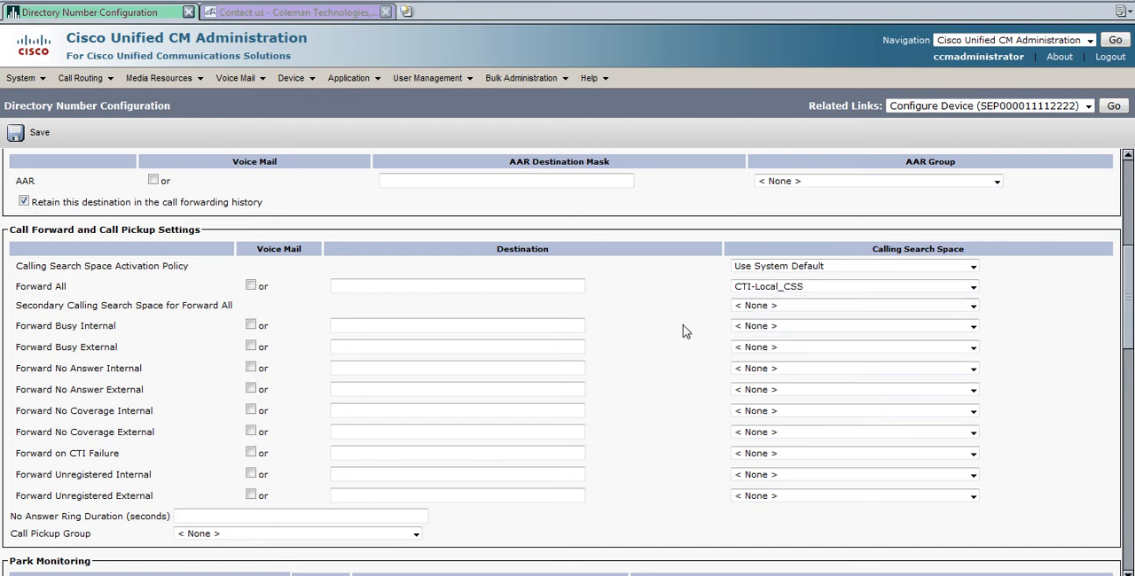
Enable voice mail forwarding for the Forward Busy, No Answer, No Coverage, CTI Failure and Unregistered cases.
left_click(251, 325)
left_click(251, 347)
left_click(251, 367)
left_click(251, 389)
left_click(250, 410)
left_click(251, 431)
left_click(251, 453)
Set line 1's internal caller ID display to the owner's first name.
scroll(295, 376, "down", 4)
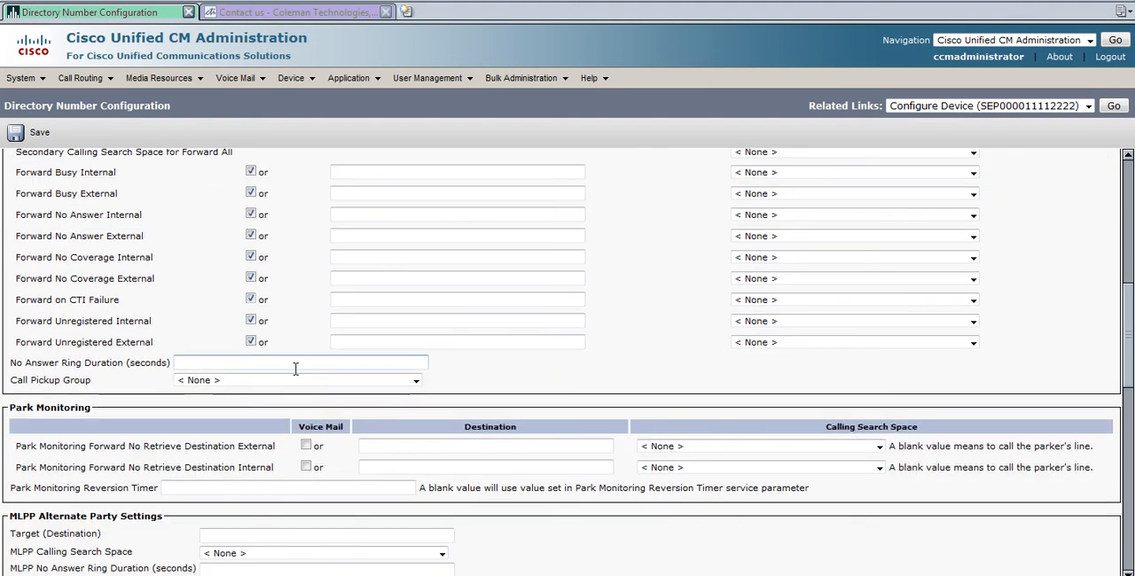
scroll(297, 374, "down", 1)
scroll(297, 374, "down", 5)
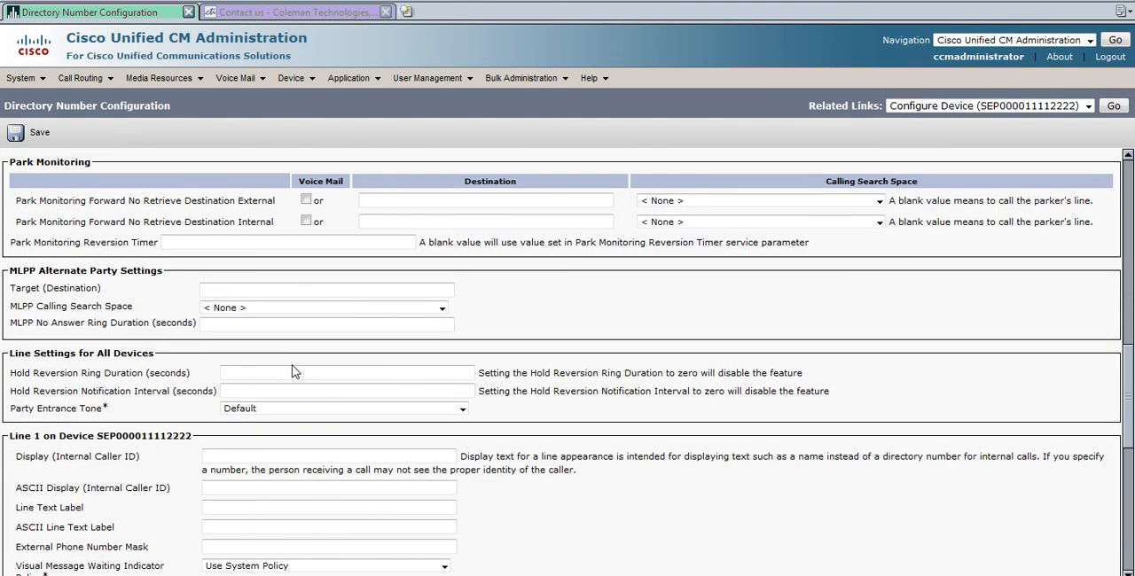
scroll(293, 364, "down", 3)
scroll(293, 364, "down", 2)
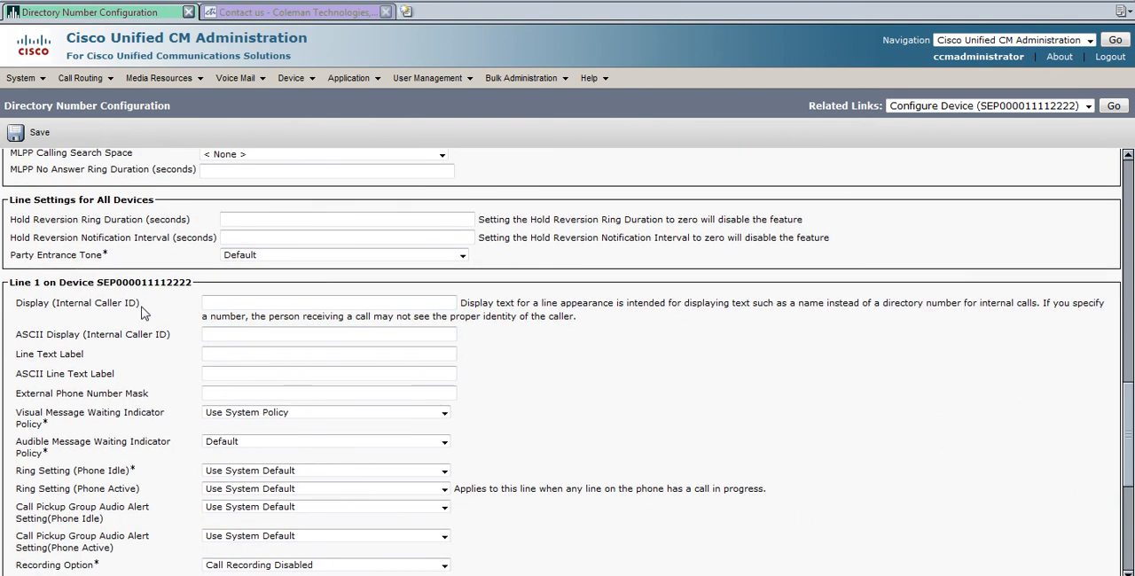
left_click(257, 303)
type("Dragi")
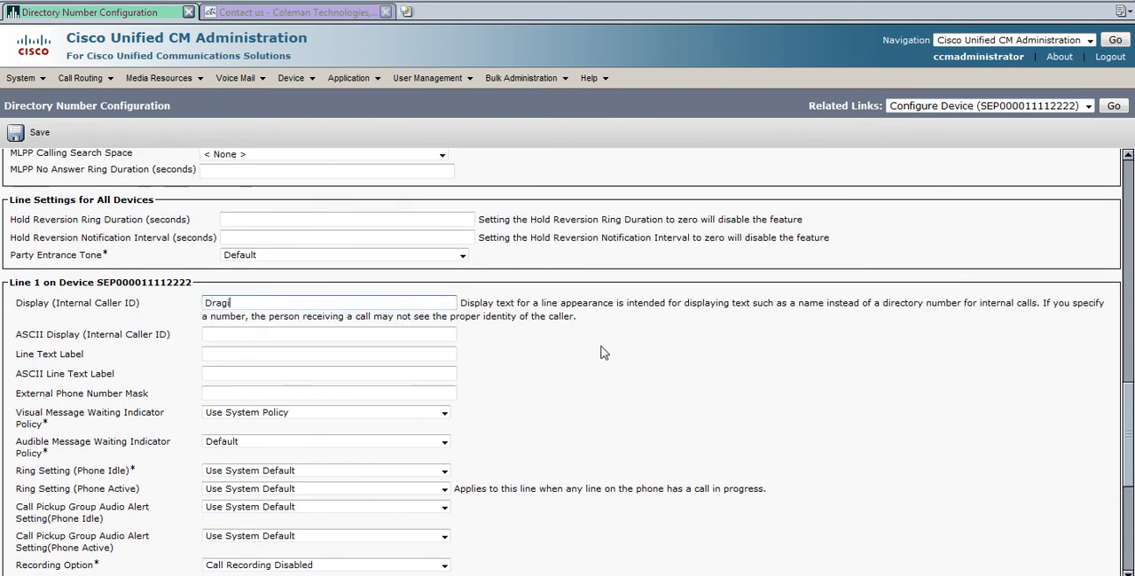
Review the directory number information and forwarding settings entered so far.
scroll(600, 353, "down", 1)
scroll(600, 353, "up", 4)
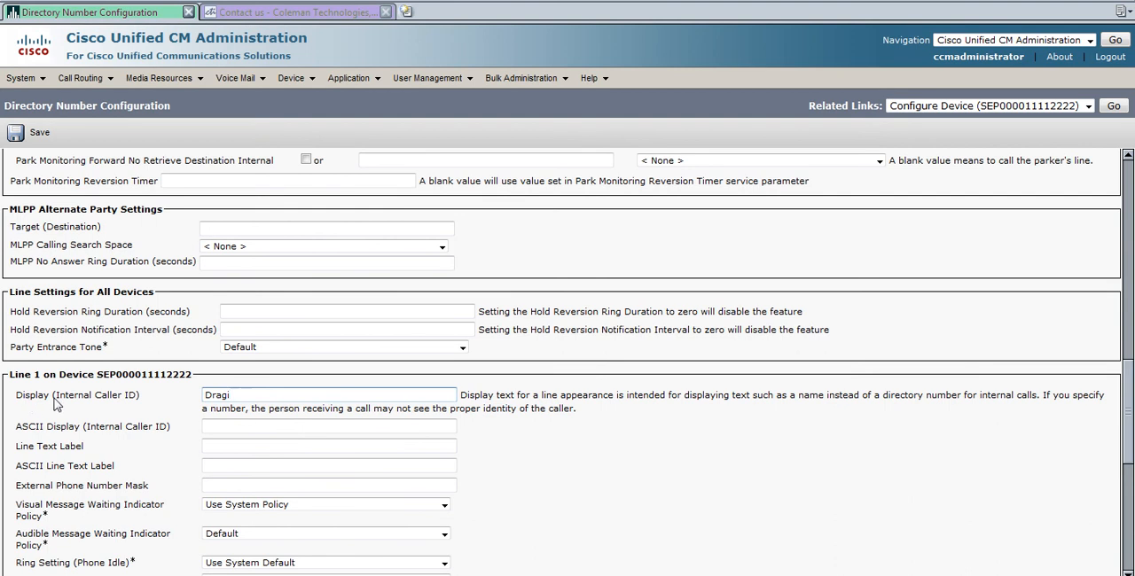
scroll(189, 376, "up", 10)
scroll(190, 376, "up", 12)
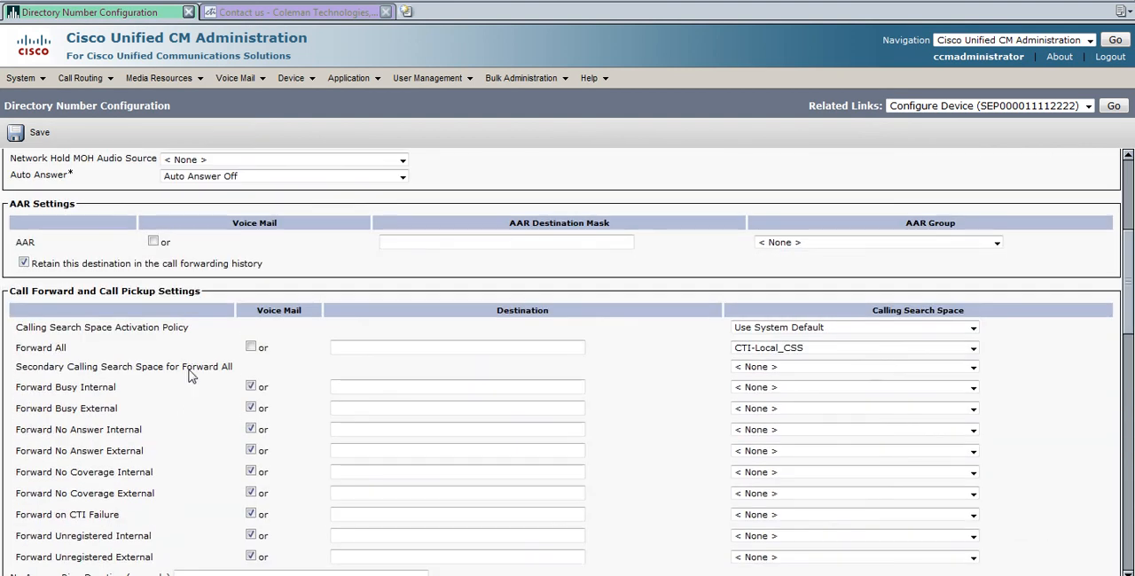
left_click_drag(75, 287, 24, 292)
left_click(24, 292)
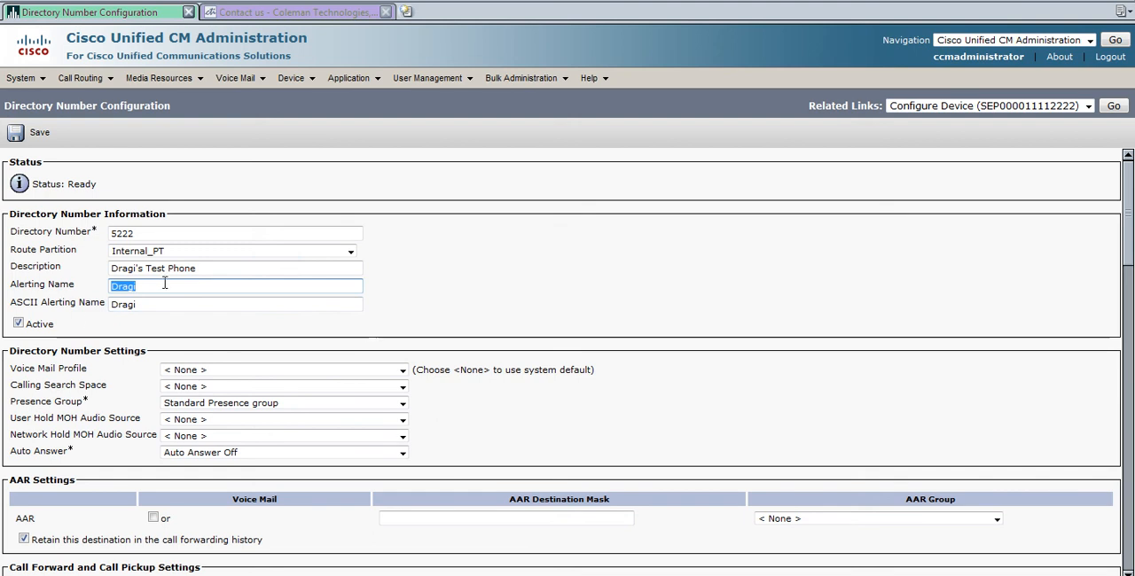
key("shift+Tab")
key("shift+Tab")
key("shift+Tab")
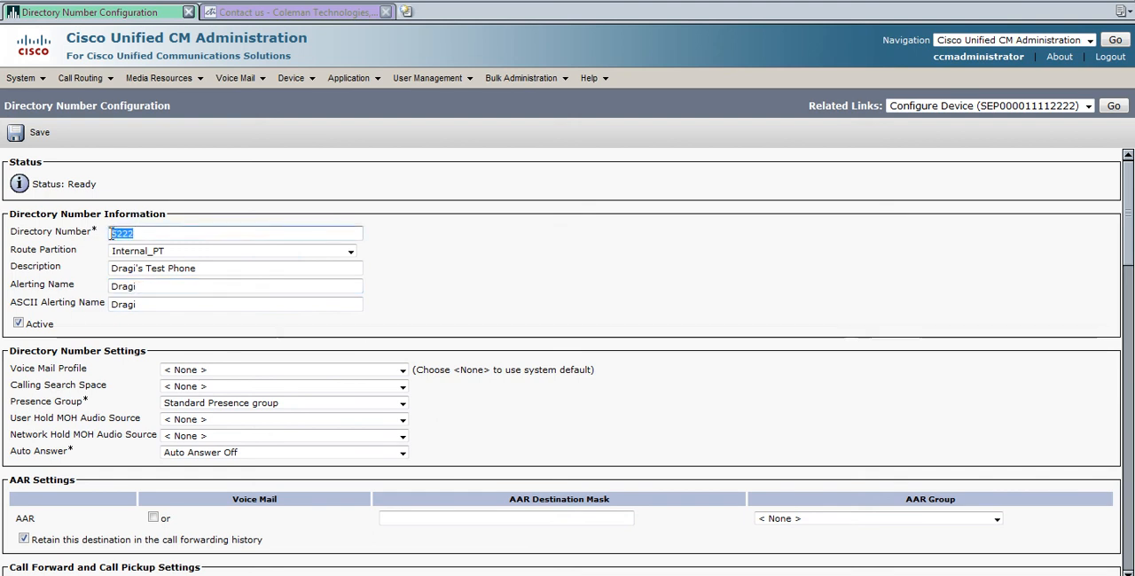
key("Tab")
key("Tab")
key("Tab")
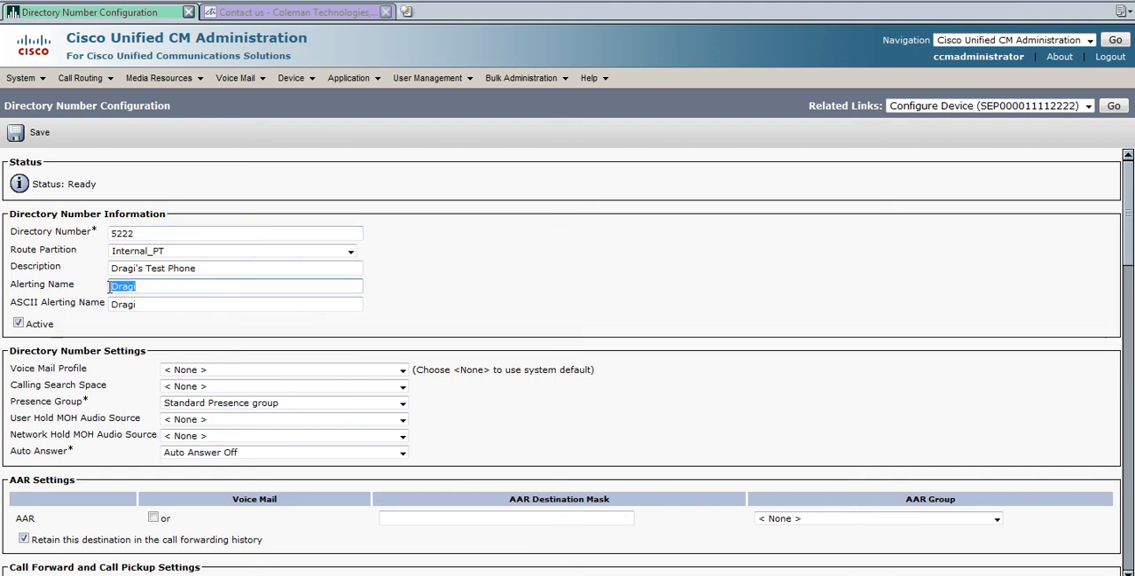
double_click(135, 233)
left_click(108, 328)
scroll(101, 329, "down", 3)
scroll(101, 329, "down", 9)
scroll(124, 366, "down", 2)
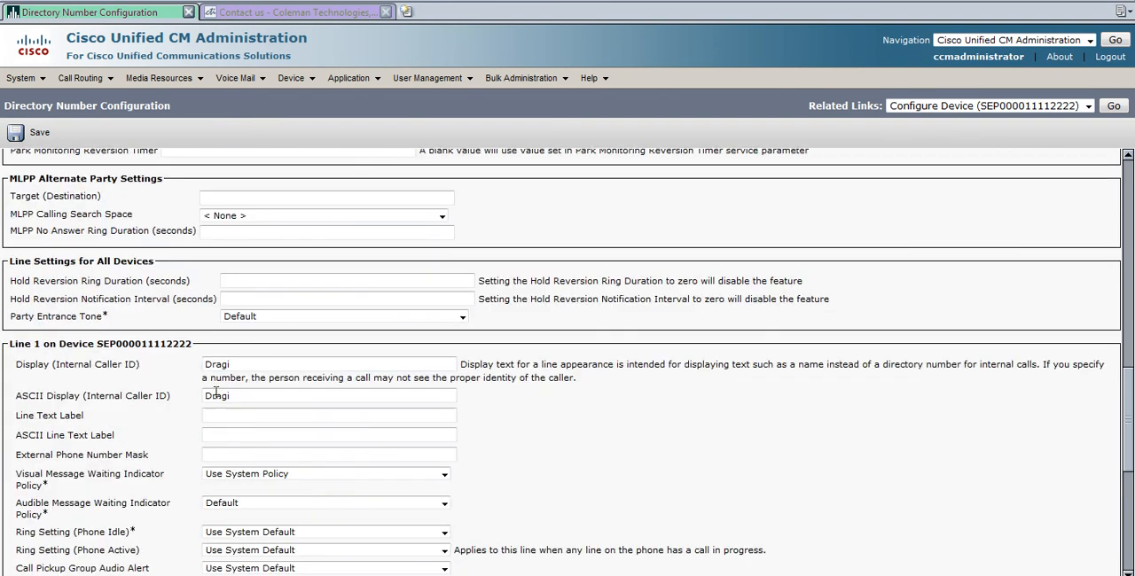
Set line 1's external phone number mask to the line's ten-digit external number.
left_click_drag(238, 364, 179, 363)
left_click_drag(15, 364, 114, 366)
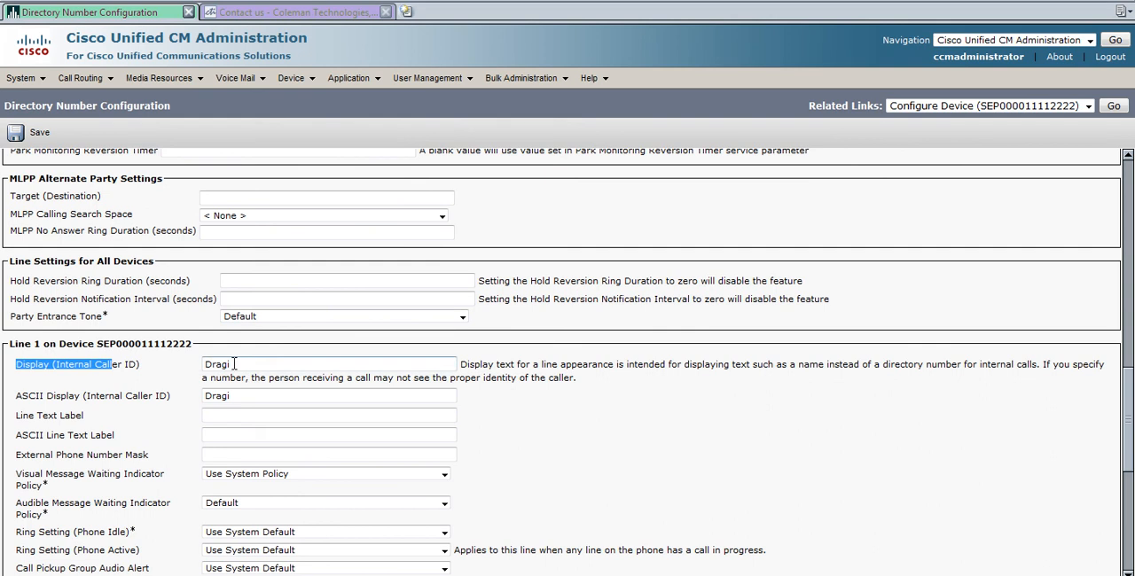
double_click(234, 364)
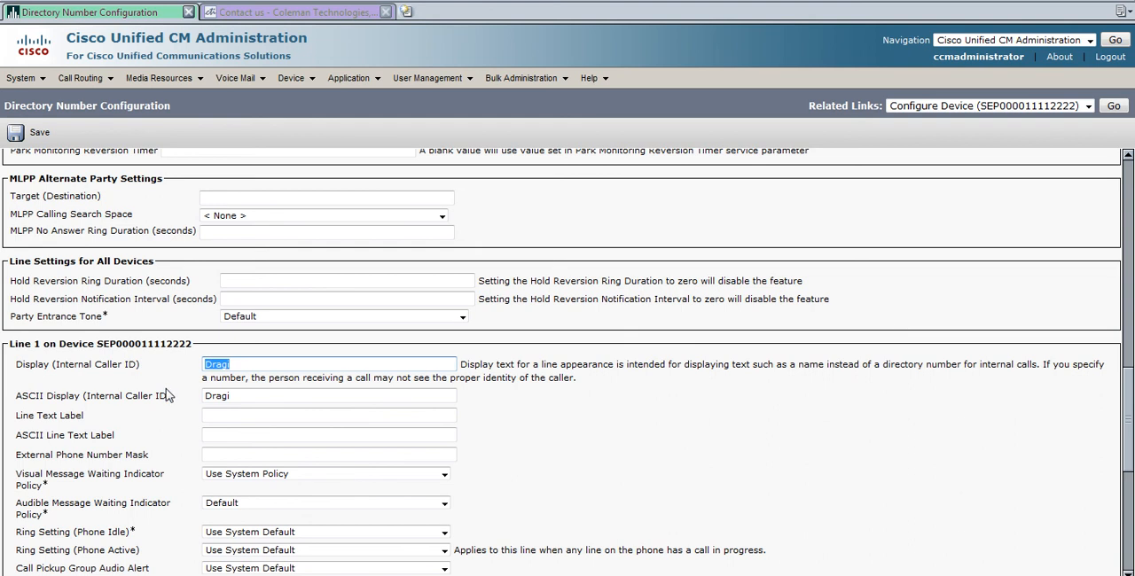
scroll(168, 395, "down", 5)
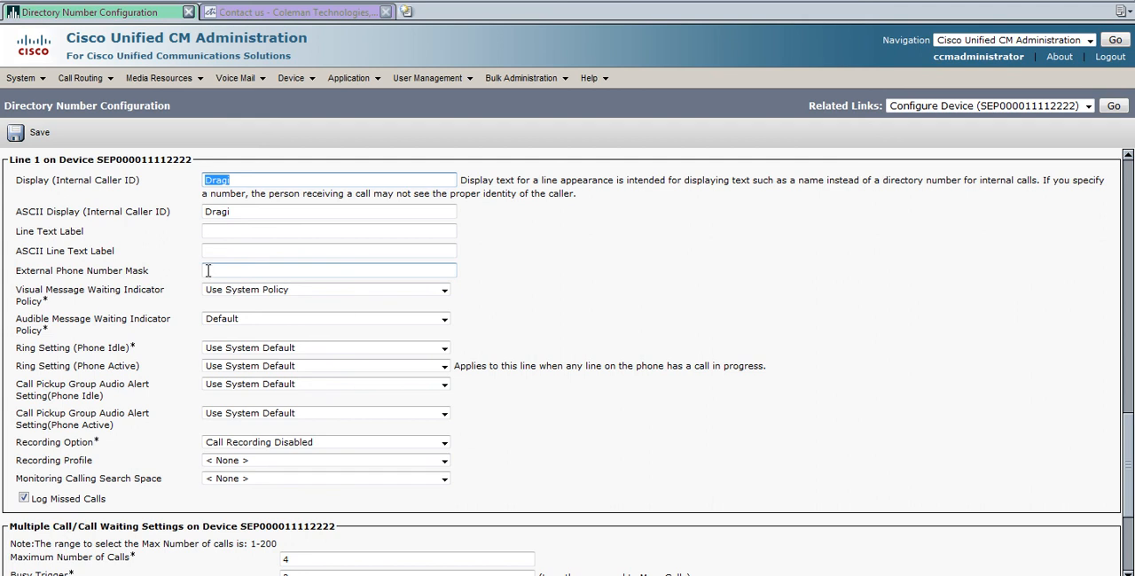
left_click(241, 270)
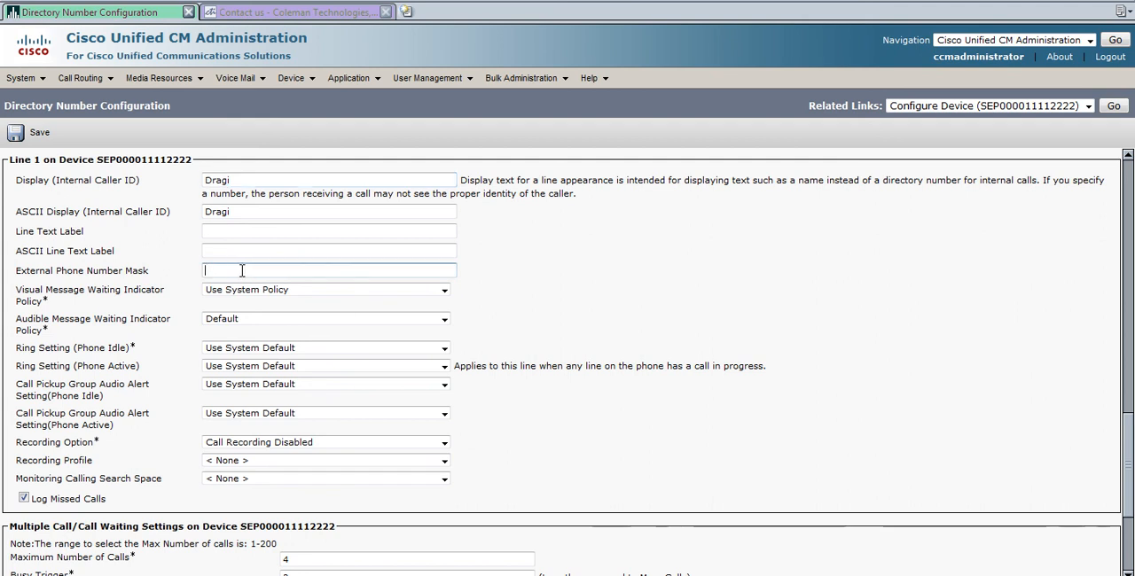
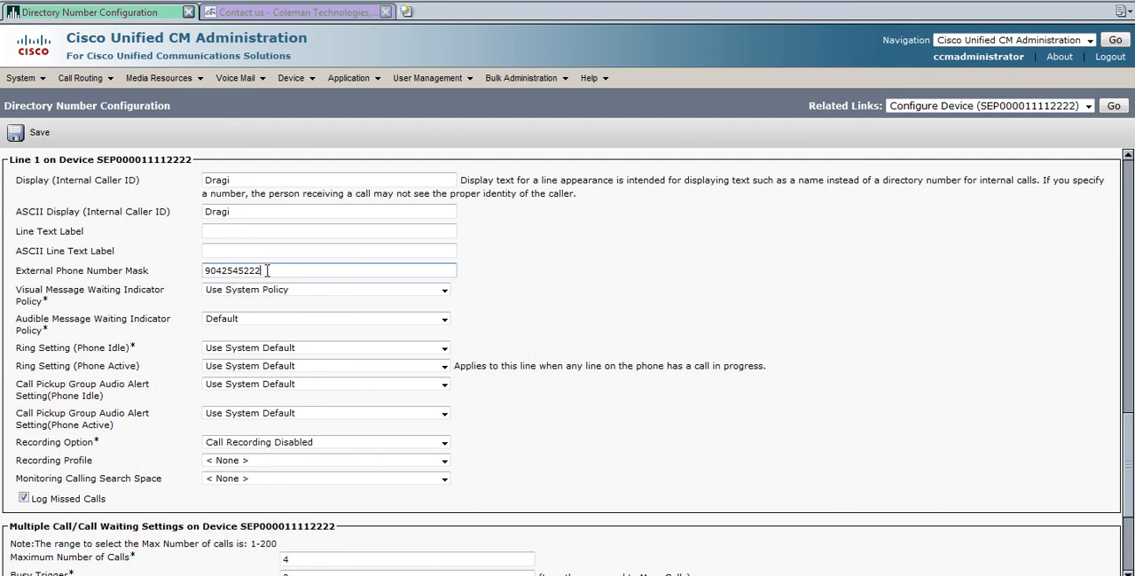
left_click_drag(260, 271, 202, 270)
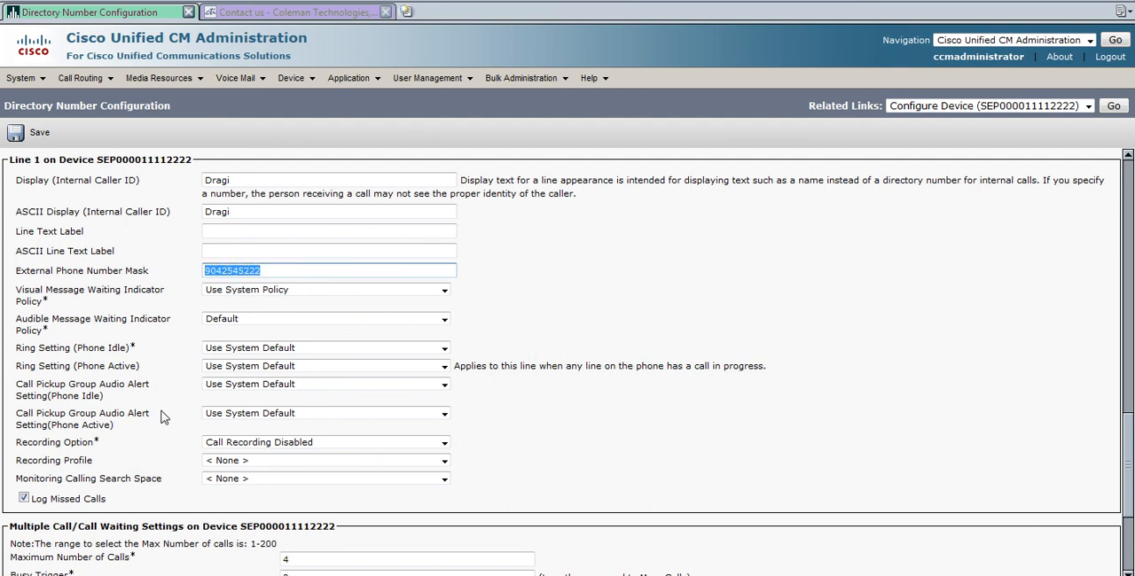
Set the line text label to the owner's first name followed by x5222.
left_click(219, 230)
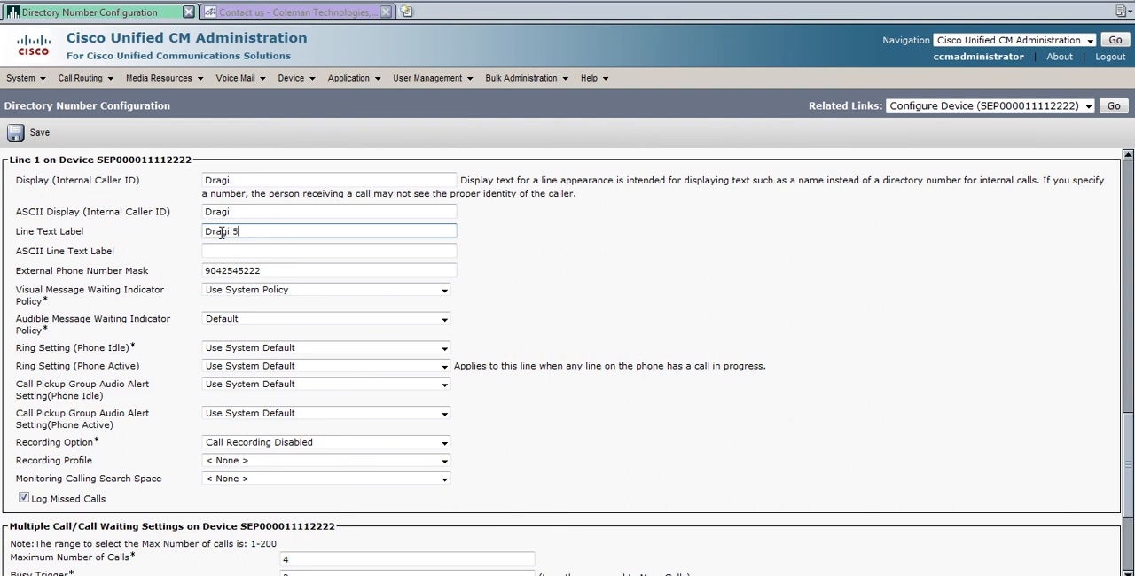
key("BackSpace")
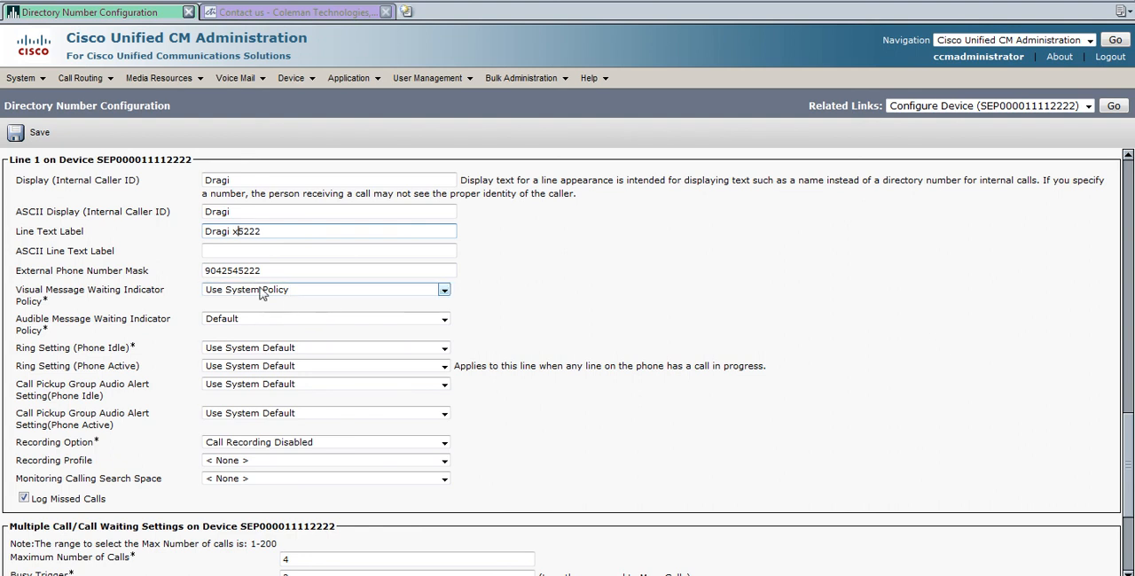
left_click(629, 273)
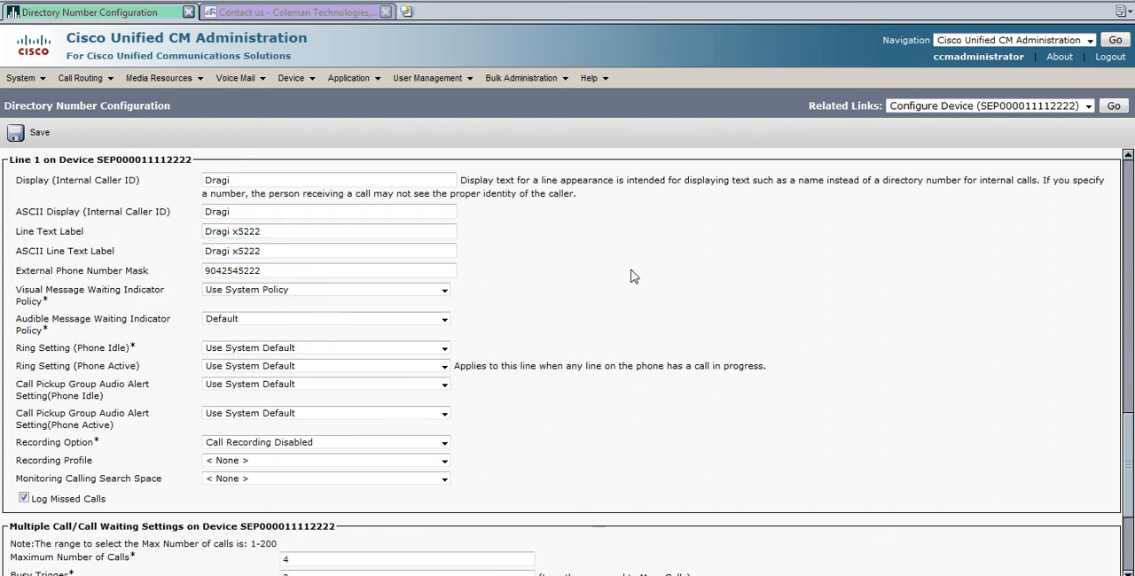
Set line 1's Ring Setting (Phone Active) to Ring.
scroll(618, 268, "down", 3)
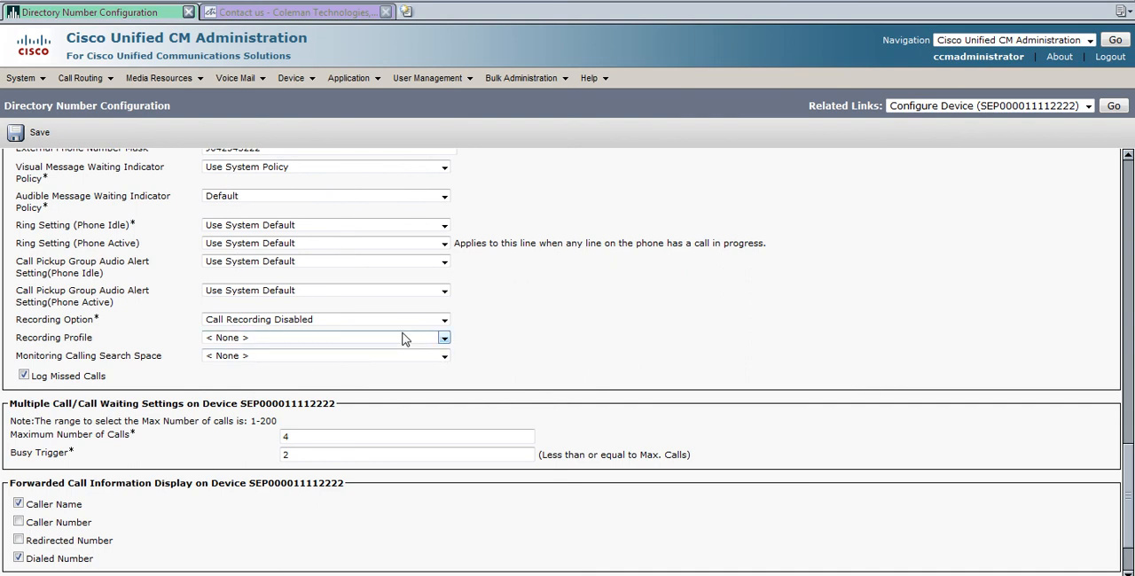
scroll(403, 337, "down", 2)
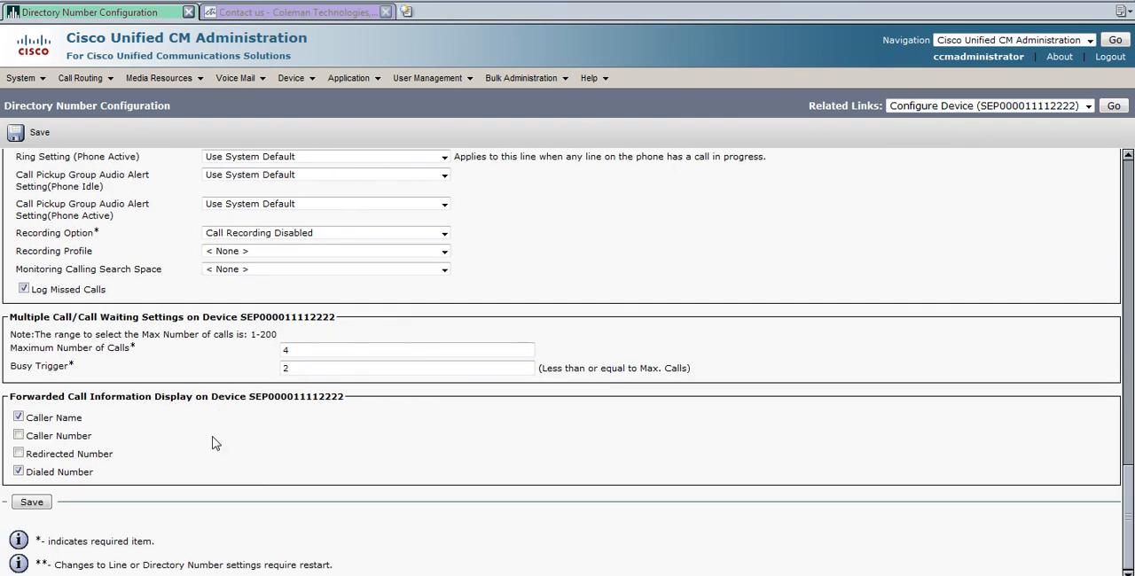
scroll(197, 433, "up", 2)
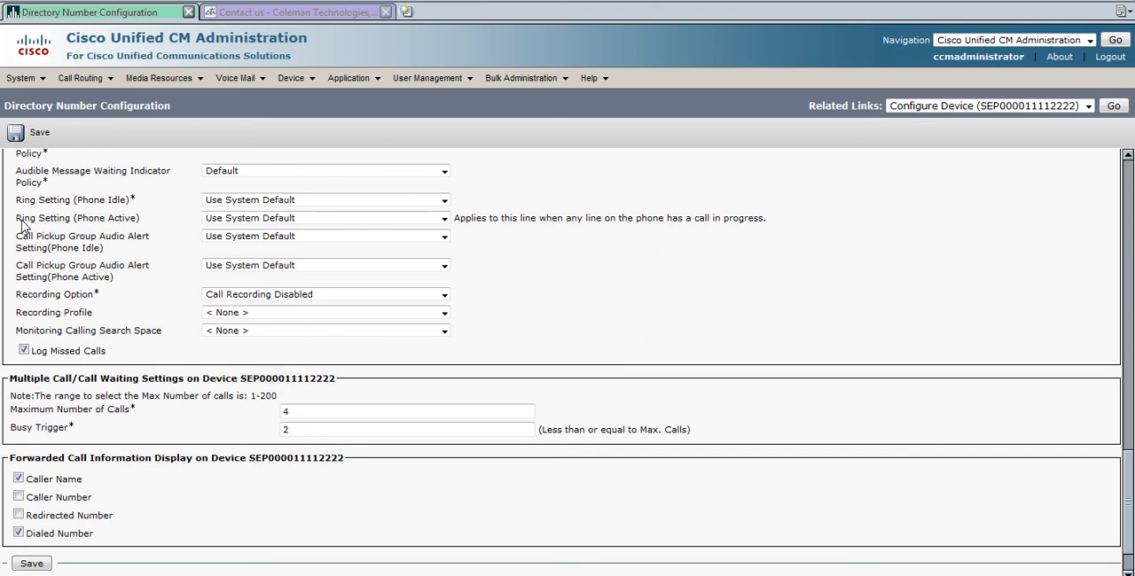
left_click_drag(16, 222, 295, 225)
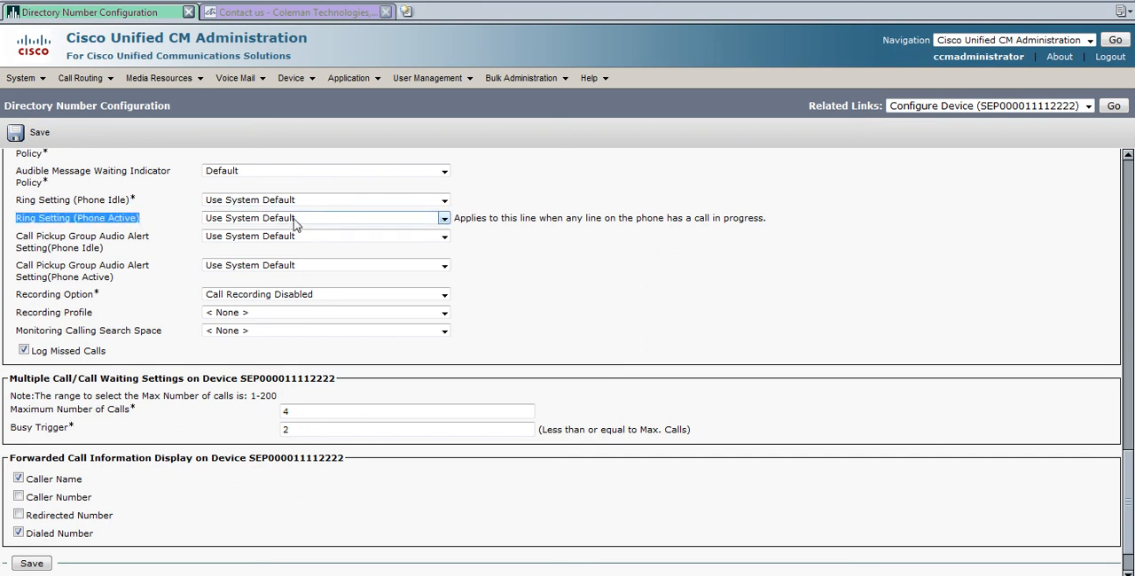
left_click(295, 223)
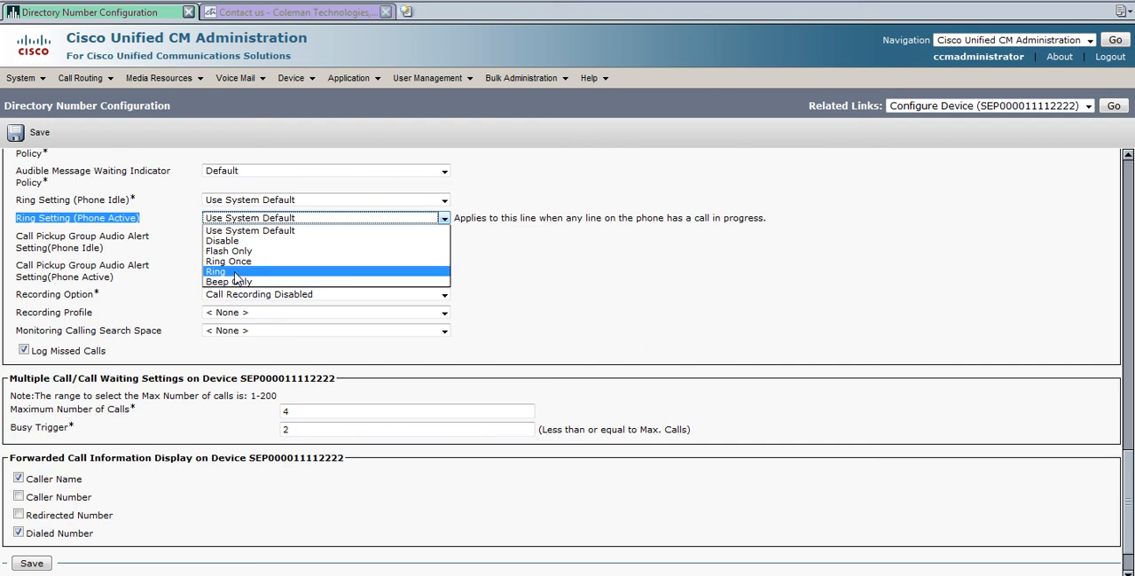
left_click(236, 275)
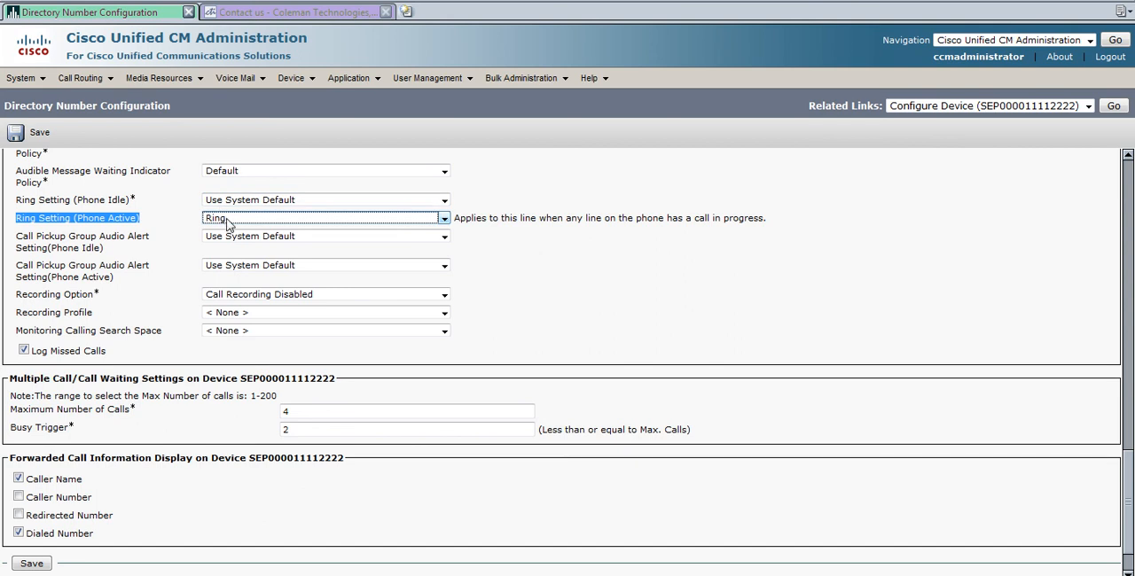
left_click(144, 222)
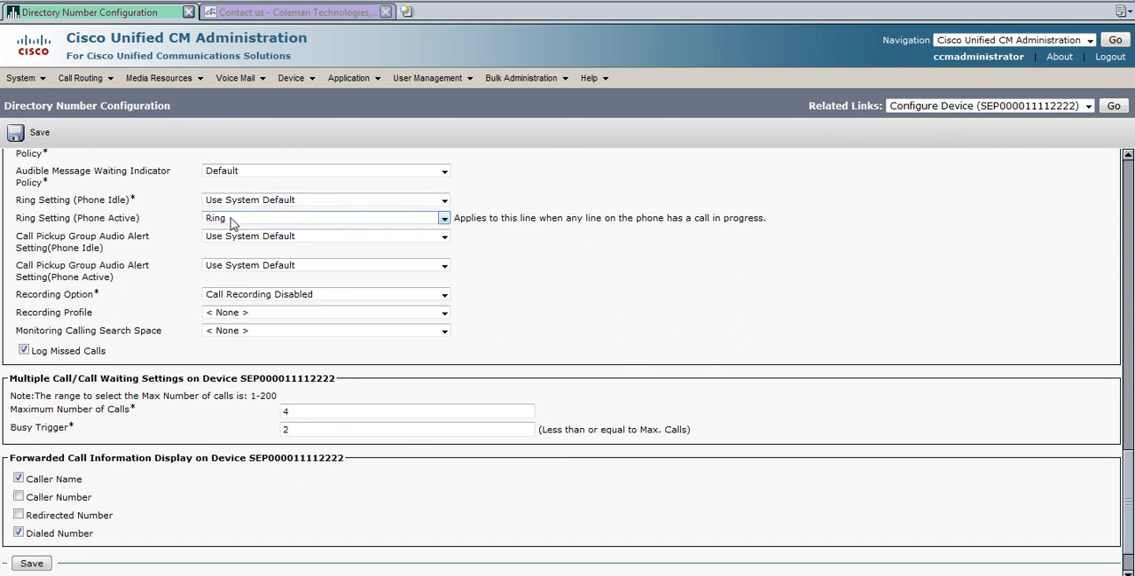
left_click(230, 222)
left_click(228, 226)
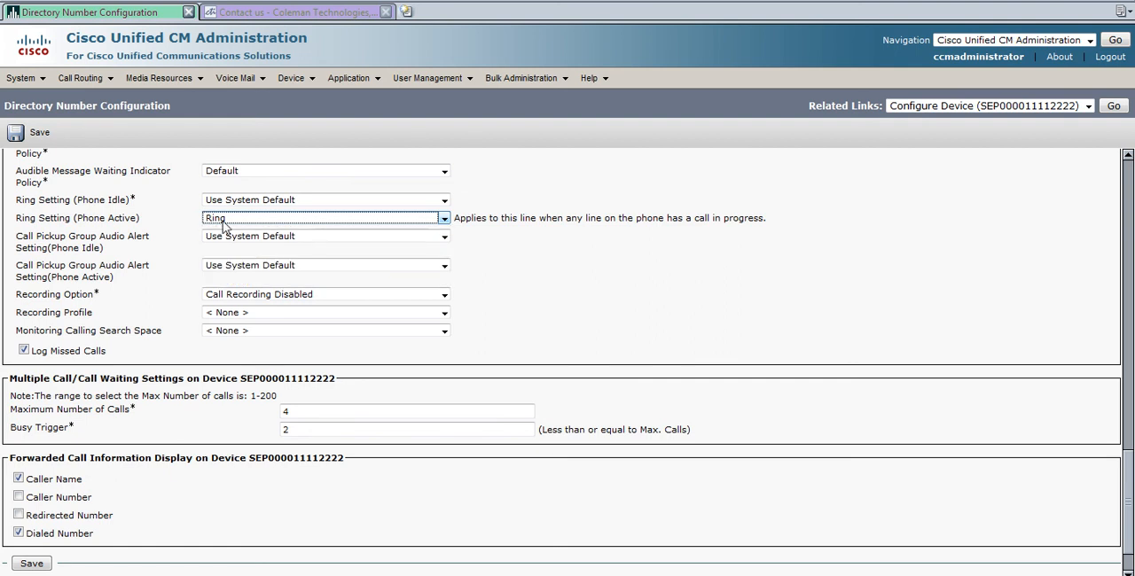
left_click(178, 313)
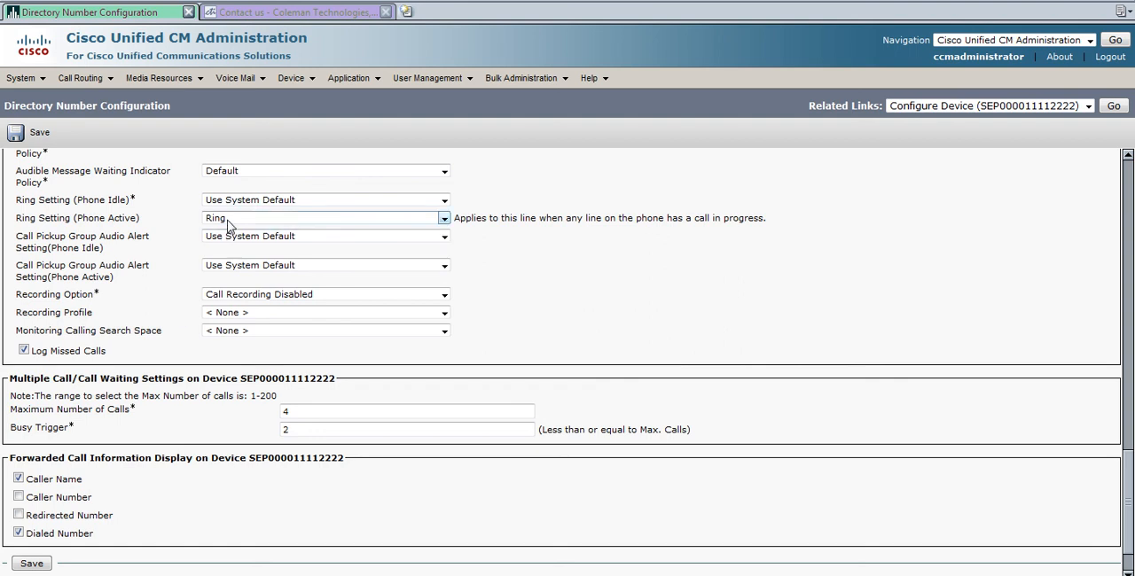
Save the directory number configuration and switch to the Coleman Technologies Contact Us browser tab.
scroll(170, 314, "down", 2)
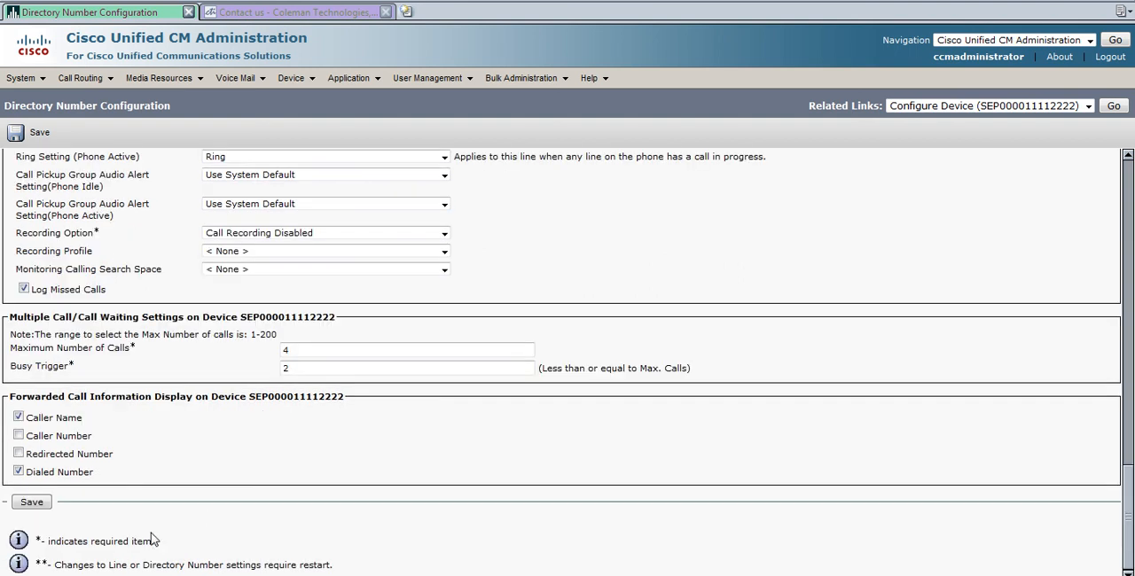
left_click(31, 501)
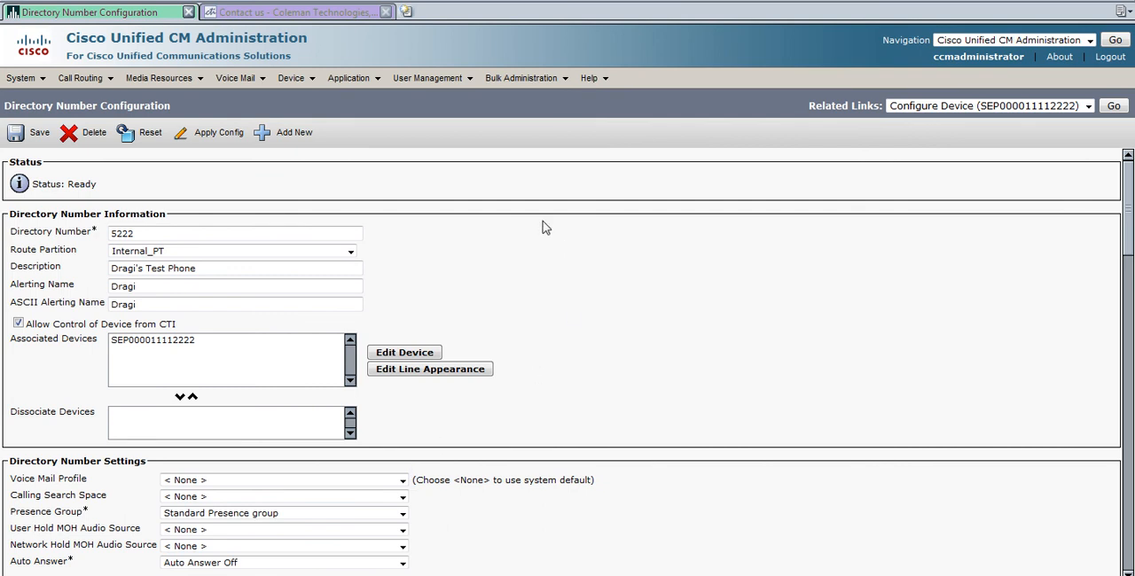
left_click(306, 12)
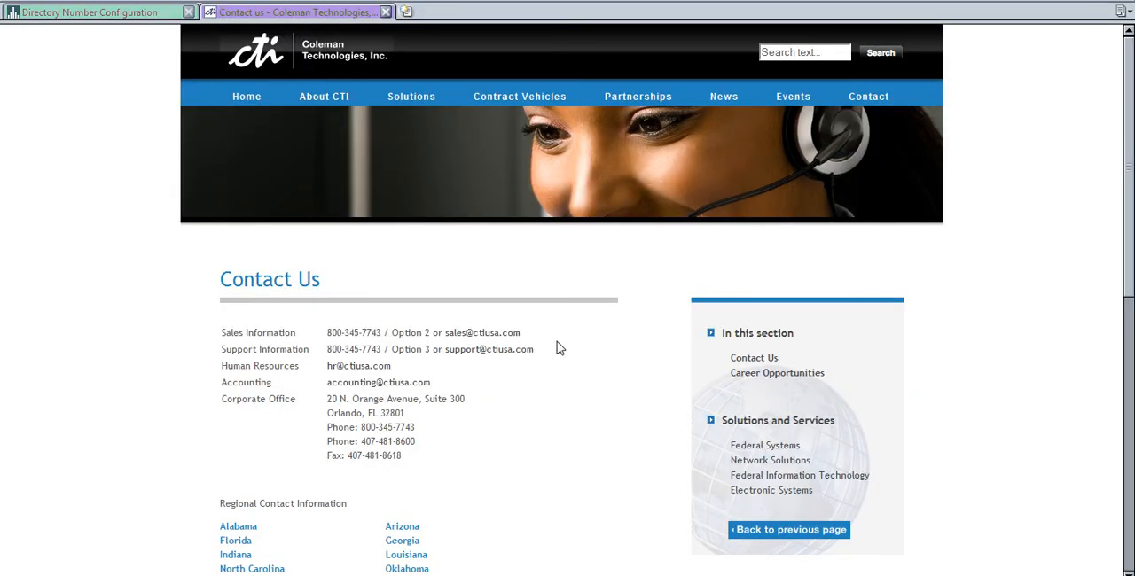